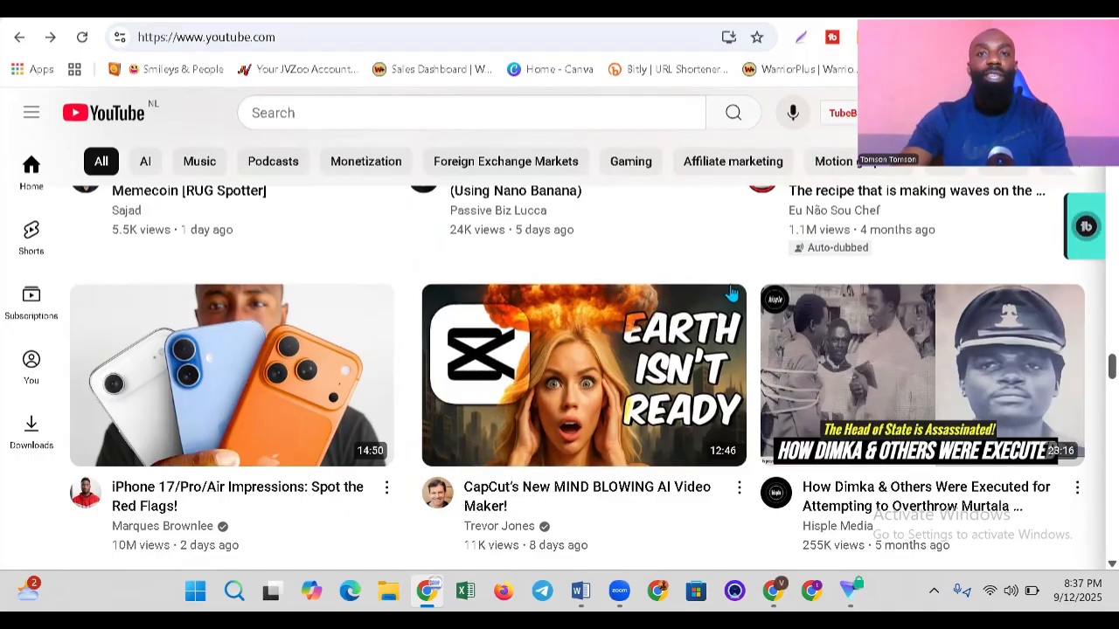
Browse the YouTube home feed for a thumbnail to recreate, and review the earlier thumbnail chat in Google AI Studio.
{"action": "scroll", "coordinate": [740, 295], "scroll_direction": "up", "scroll_amount": 4}
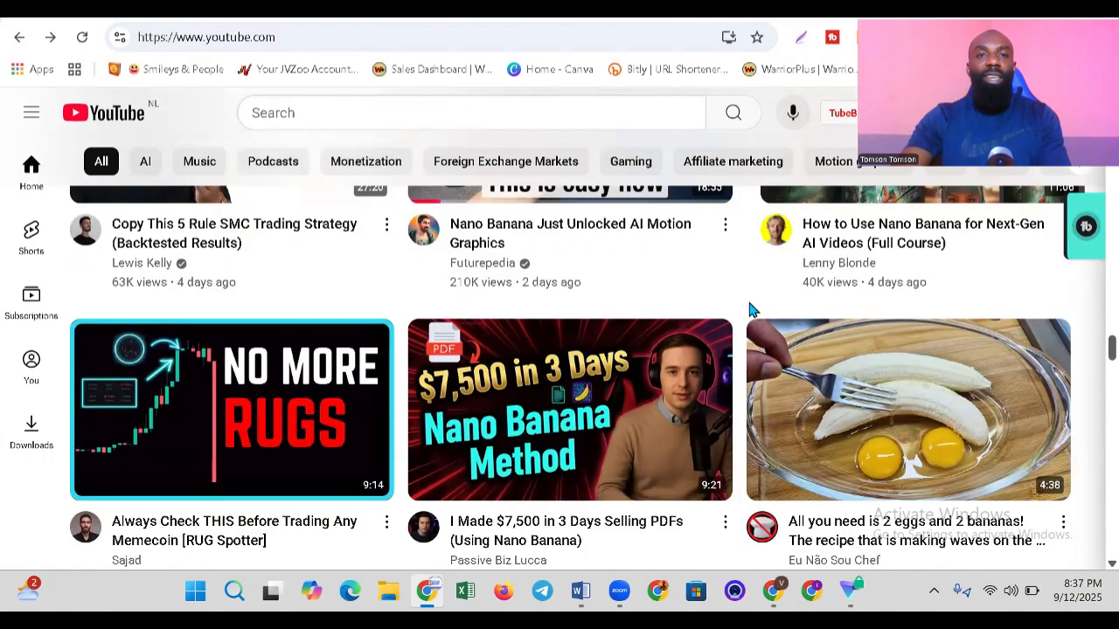
{"action": "scroll", "coordinate": [750, 308], "scroll_direction": "up", "scroll_amount": 3}
{"action": "scroll", "coordinate": [750, 308], "scroll_direction": "up", "scroll_amount": 2}
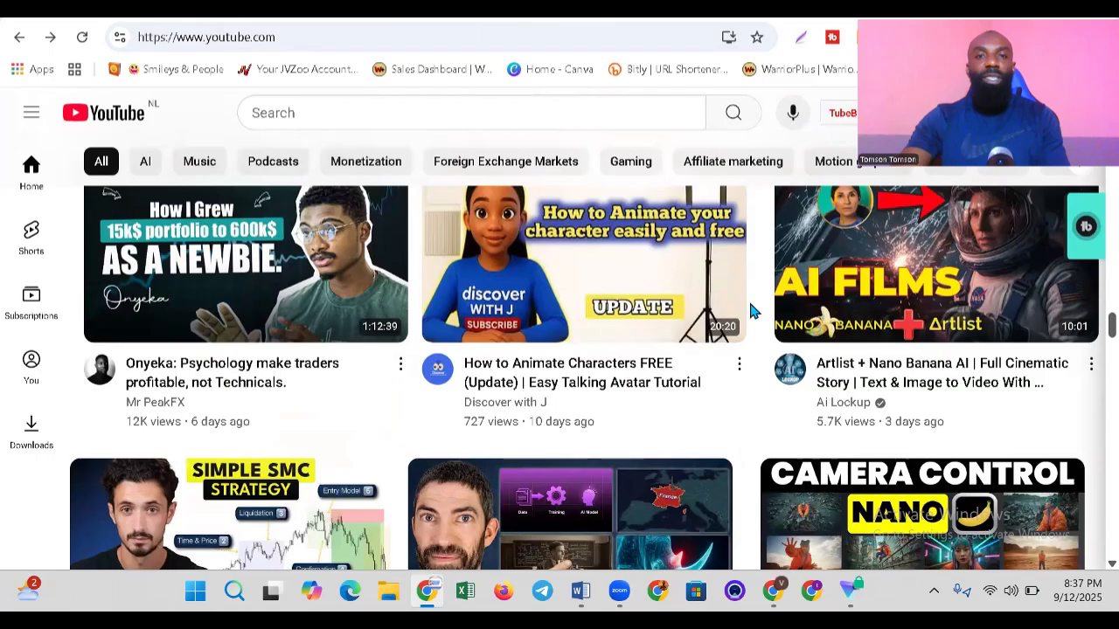
{"action": "scroll", "coordinate": [750, 308], "scroll_direction": "up", "scroll_amount": 7}
{"action": "scroll", "coordinate": [752, 308], "scroll_direction": "down", "scroll_amount": 3}
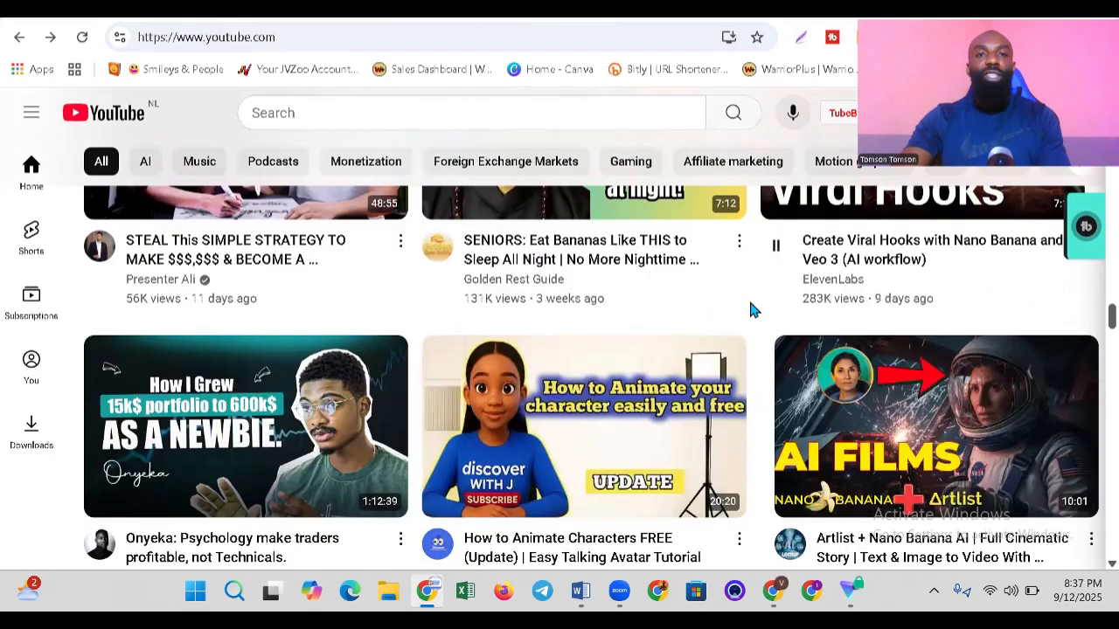
{"action": "scroll", "coordinate": [750, 308], "scroll_direction": "down", "scroll_amount": 6}
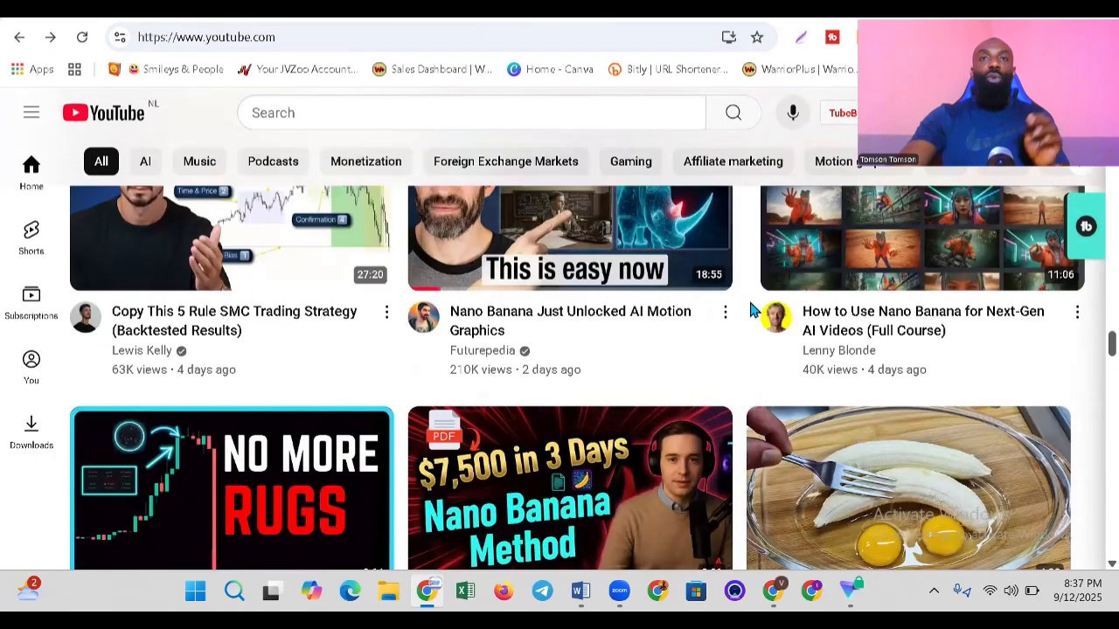
{"action": "left_click", "coordinate": [609, 14]}
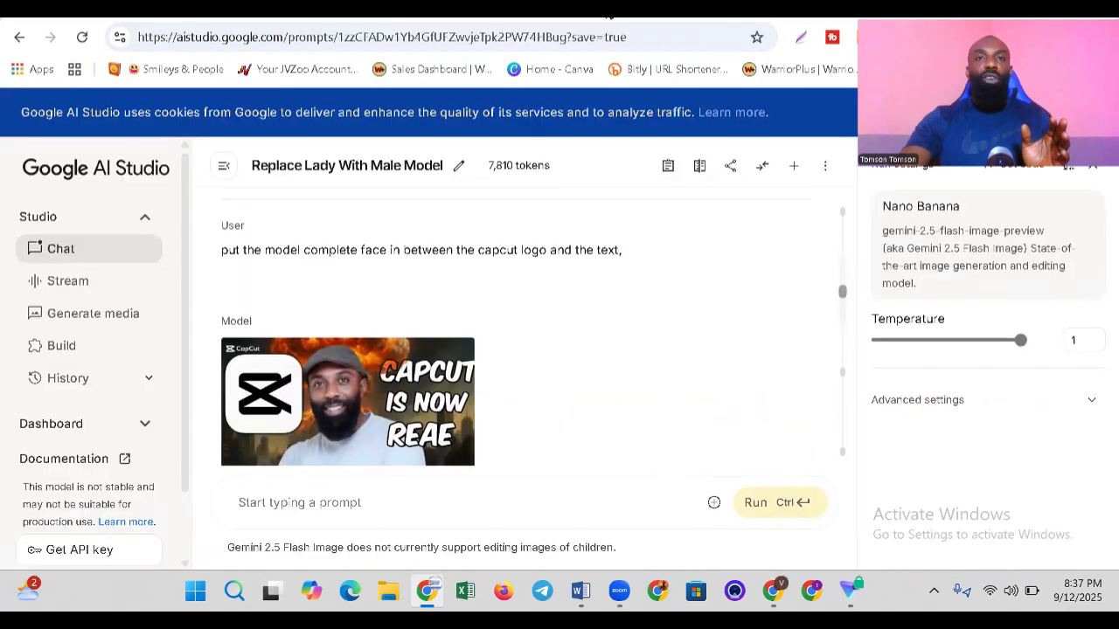
{"action": "scroll", "coordinate": [537, 319], "scroll_direction": "up", "scroll_amount": 10}
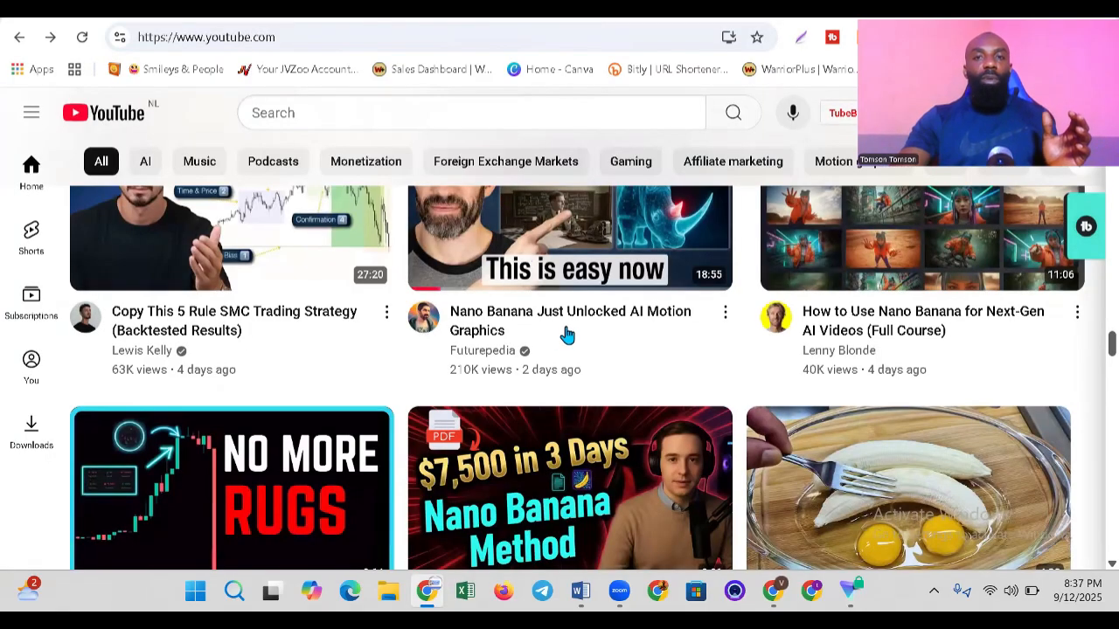
{"action": "scroll", "coordinate": [562, 341], "scroll_direction": "down", "scroll_amount": 5}
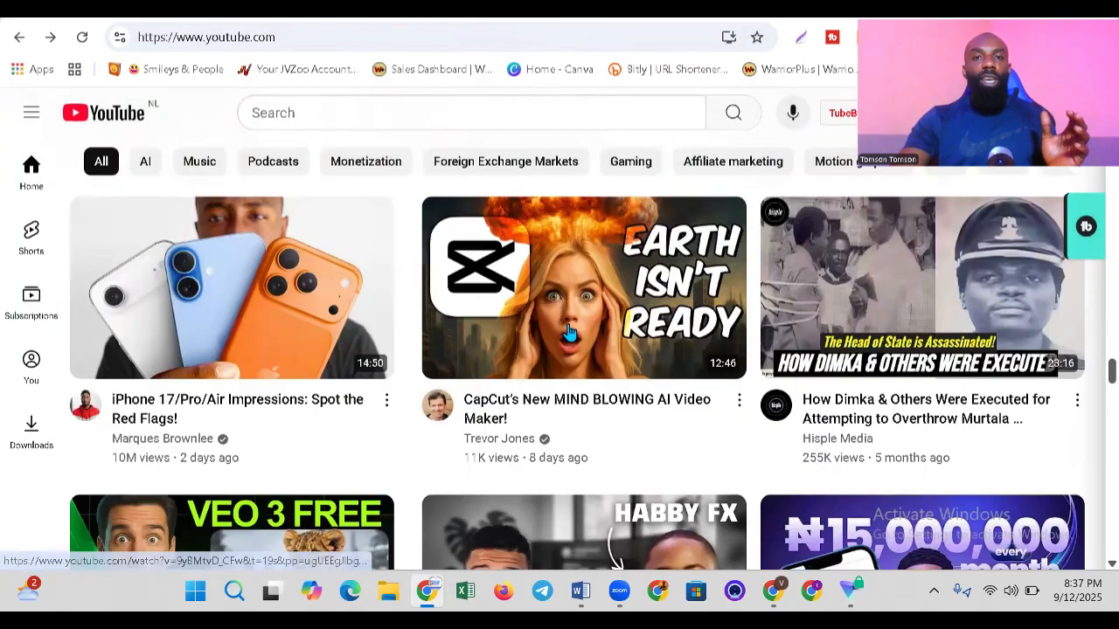
{"action": "scroll", "coordinate": [585, 371], "scroll_direction": "up", "scroll_amount": 3}
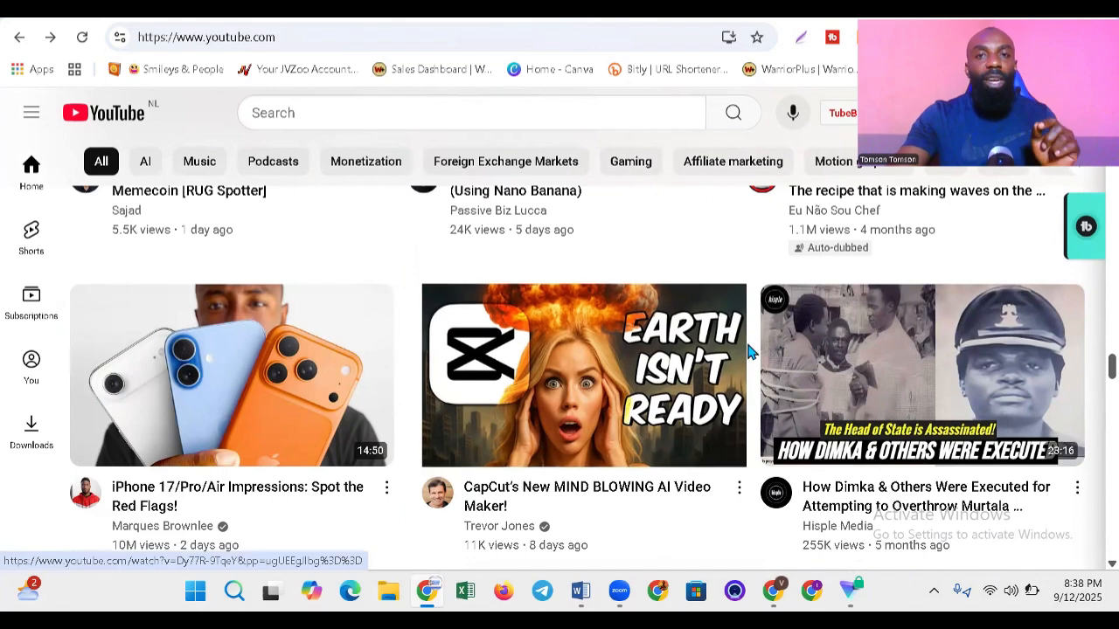
{"action": "mouse_move", "coordinate": [749, 349]}
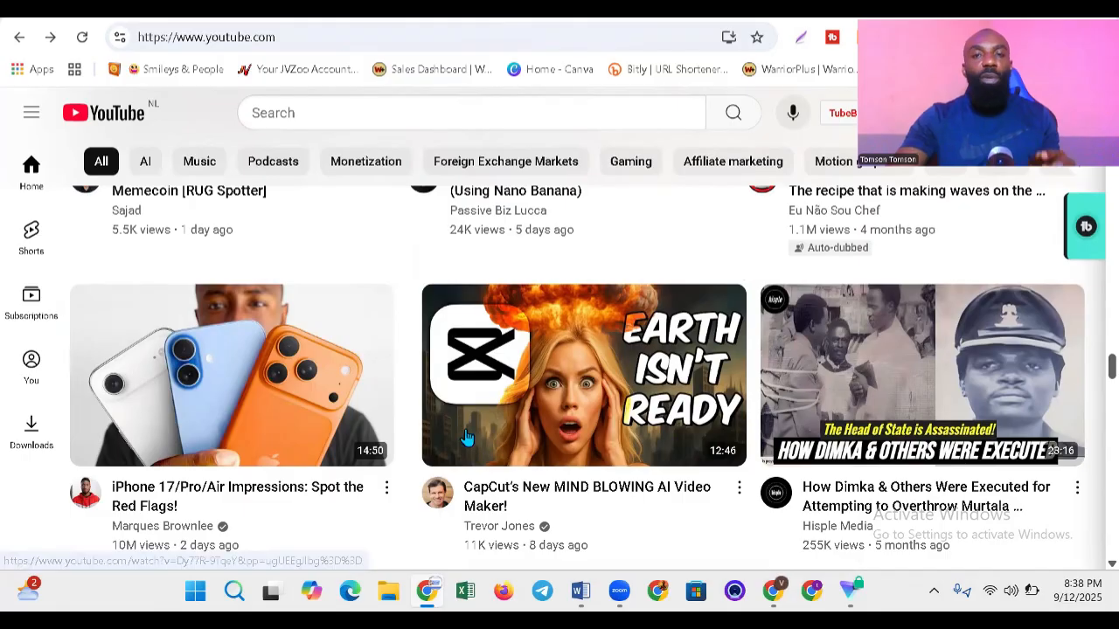
{"action": "scroll", "coordinate": [610, 427], "scroll_direction": "down", "scroll_amount": 3}
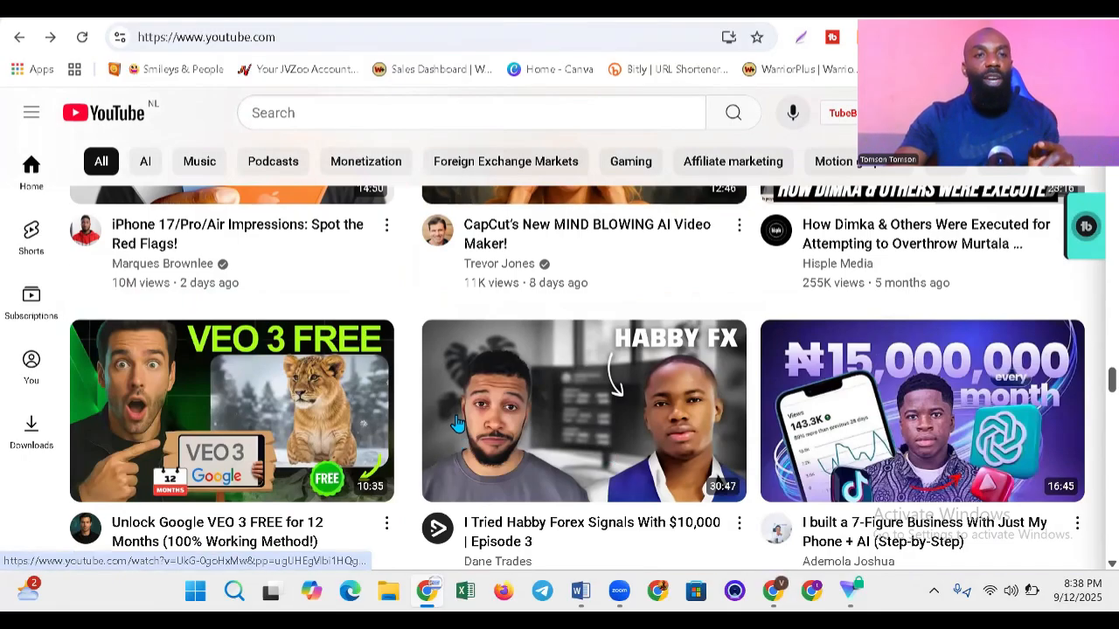
Copy the link address of the YouTube video "CapCut's New MIND BLOWING AI Video Maker!".
{"action": "mouse_move", "coordinate": [248, 402]}
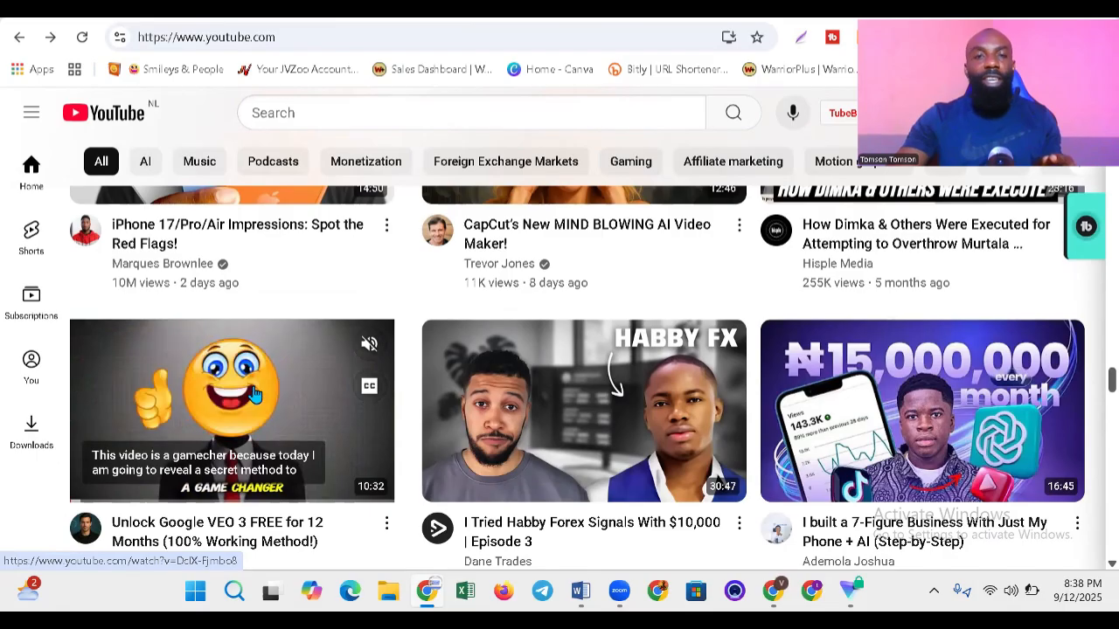
{"action": "right_click", "coordinate": [256, 391]}
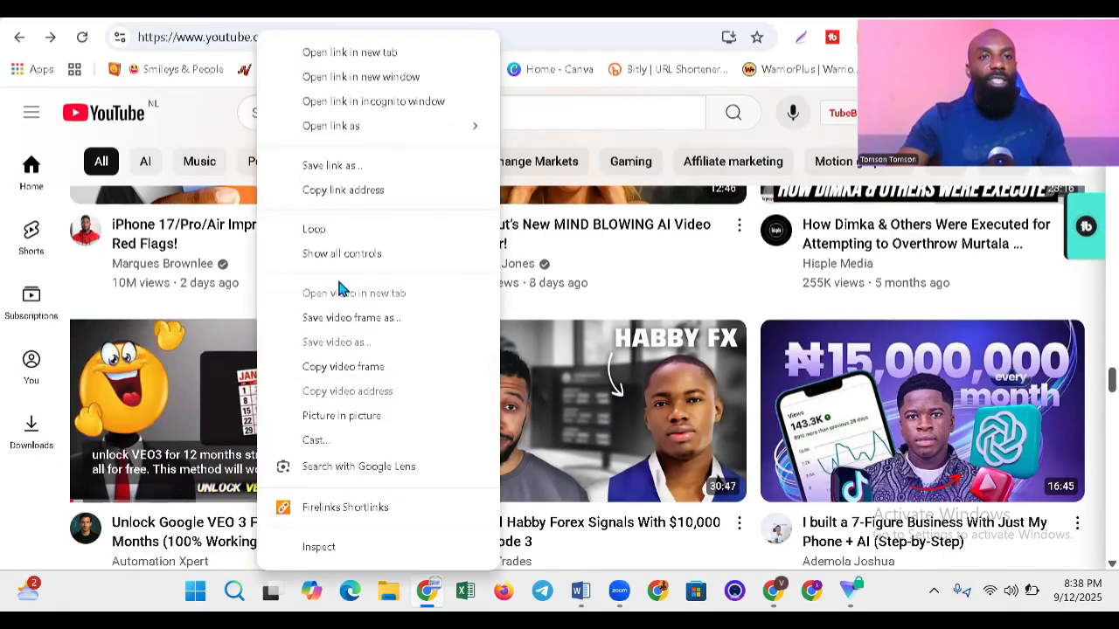
{"action": "left_click", "coordinate": [373, 201]}
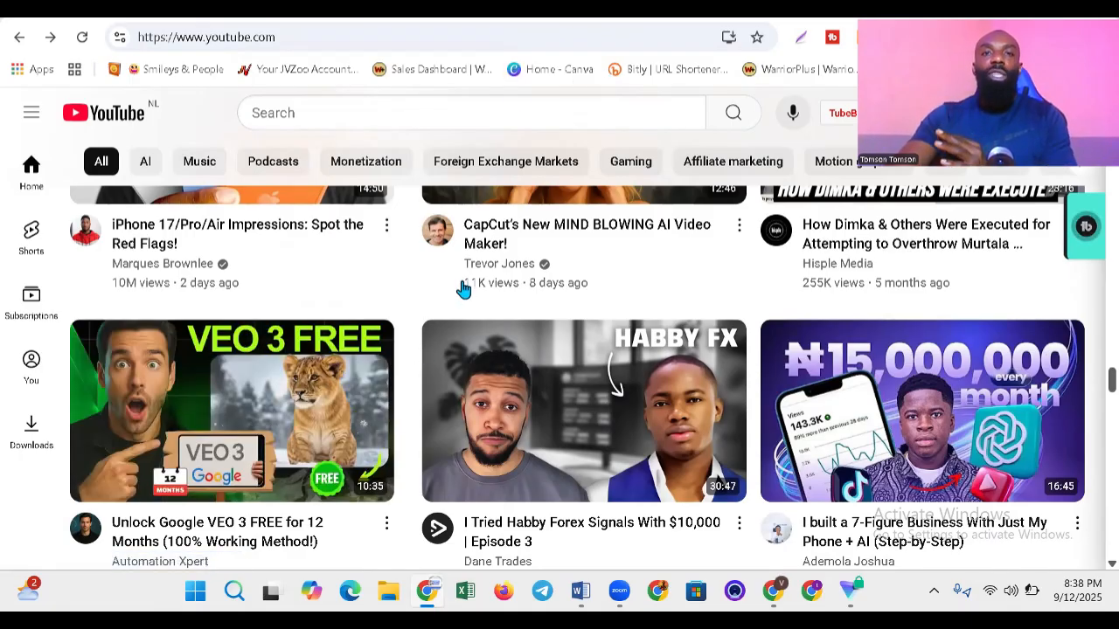
{"action": "scroll", "coordinate": [462, 288], "scroll_direction": "up", "scroll_amount": 2}
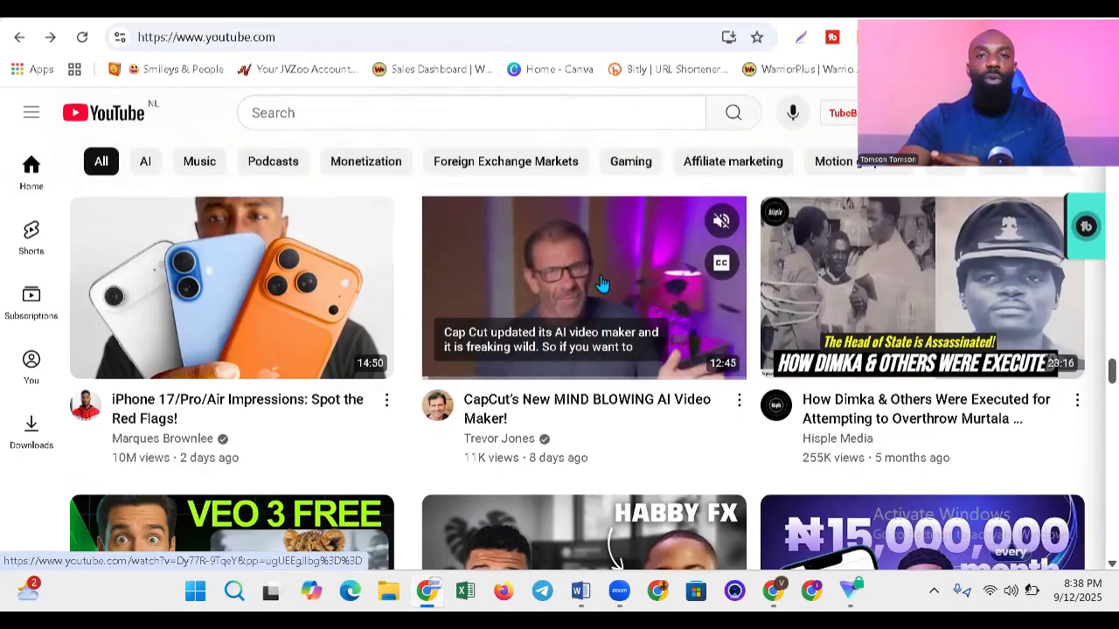
{"action": "right_click", "coordinate": [657, 286]}
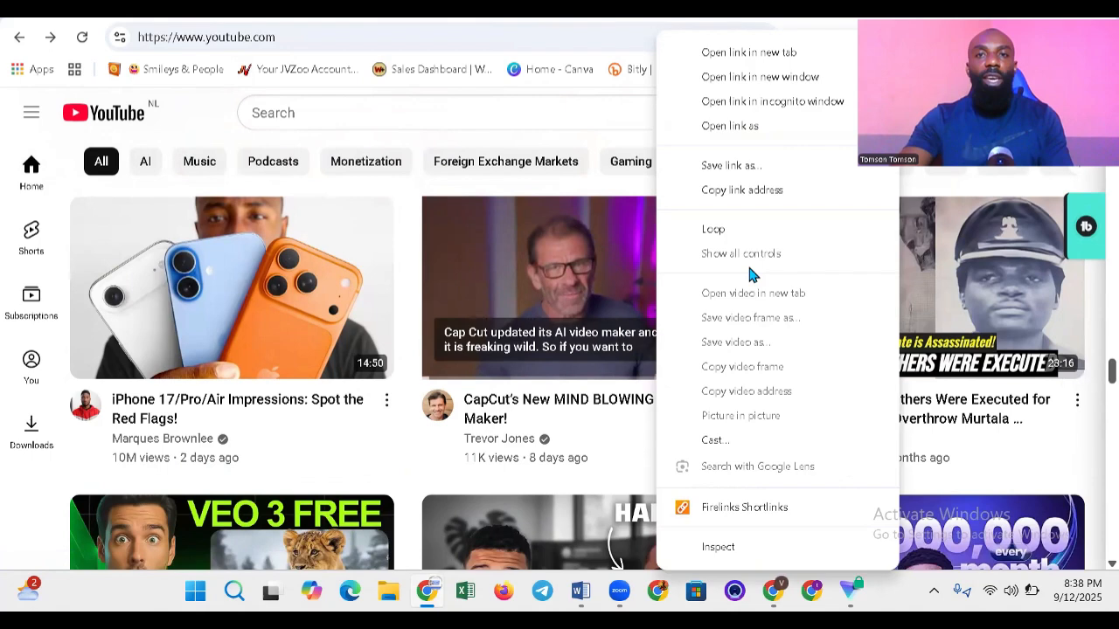
{"action": "left_click", "coordinate": [743, 190]}
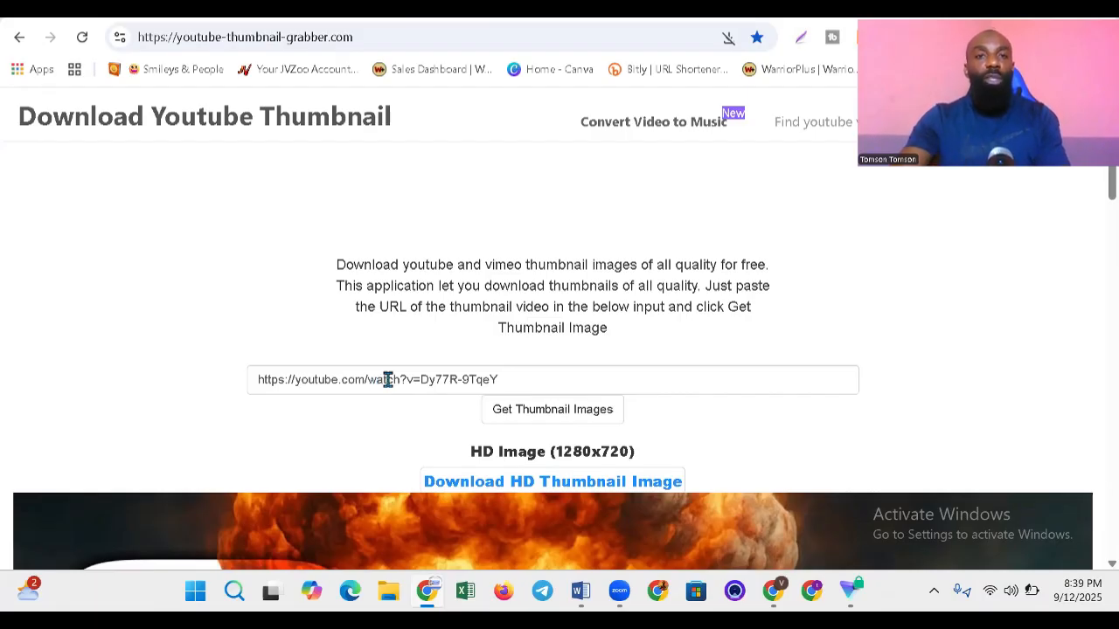
Examine the CapCut video's thumbnail on the thumbnail grabber page and the image sizes offered for download.
{"action": "scroll", "coordinate": [389, 380], "scroll_direction": "down", "scroll_amount": 3}
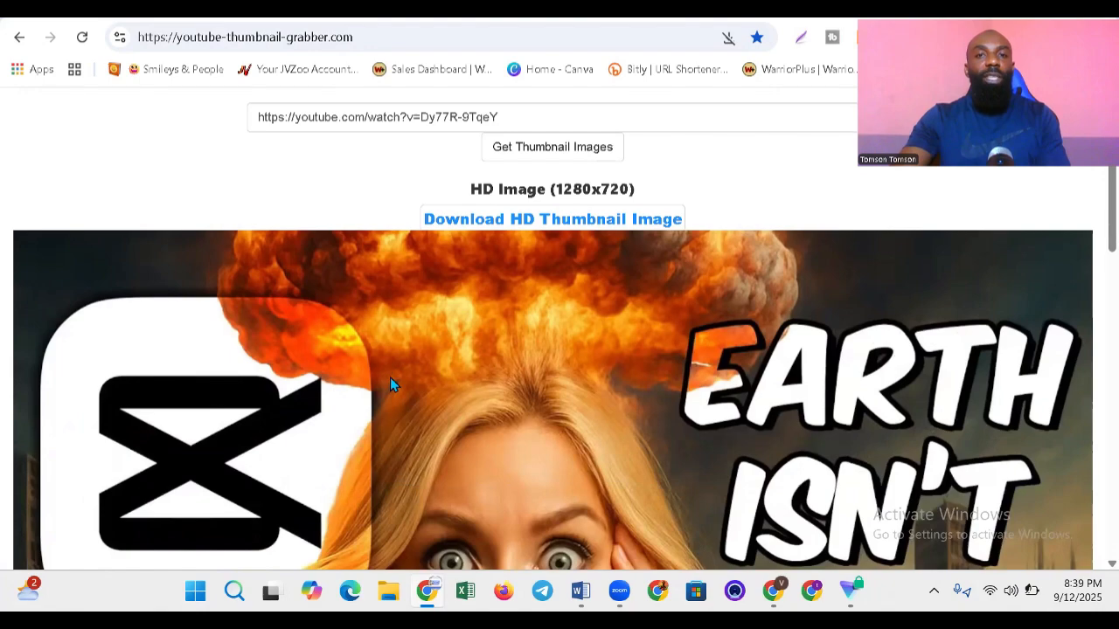
{"action": "scroll", "coordinate": [390, 378], "scroll_direction": "down", "scroll_amount": 4}
{"action": "scroll", "coordinate": [390, 378], "scroll_direction": "up", "scroll_amount": 3}
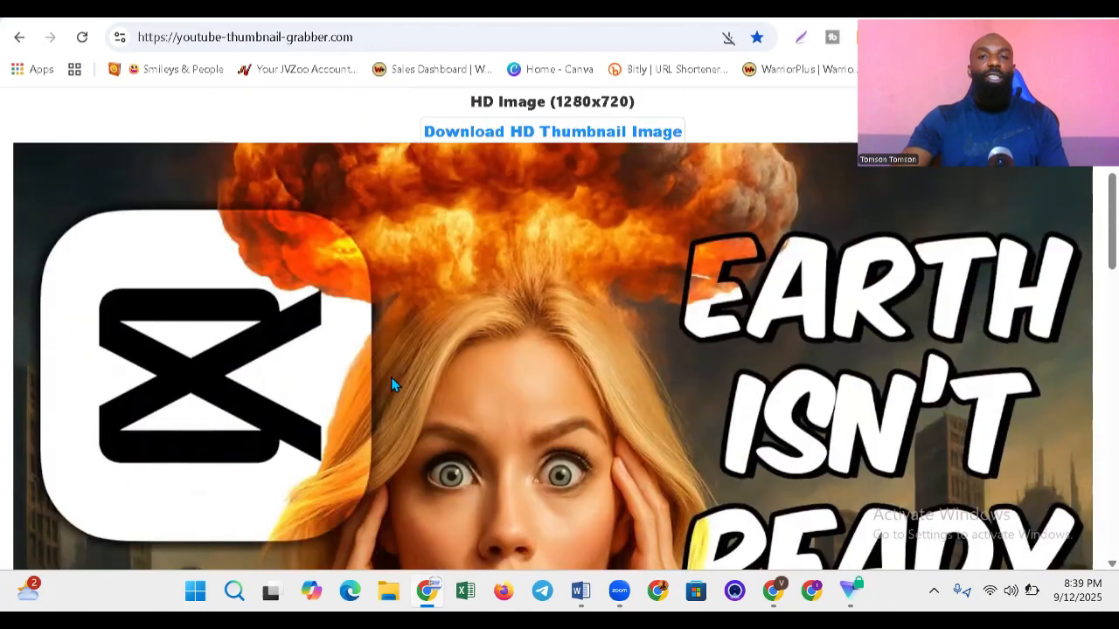
{"action": "scroll", "coordinate": [391, 379], "scroll_direction": "down", "scroll_amount": 5}
{"action": "scroll", "coordinate": [390, 379], "scroll_direction": "up", "scroll_amount": 6}
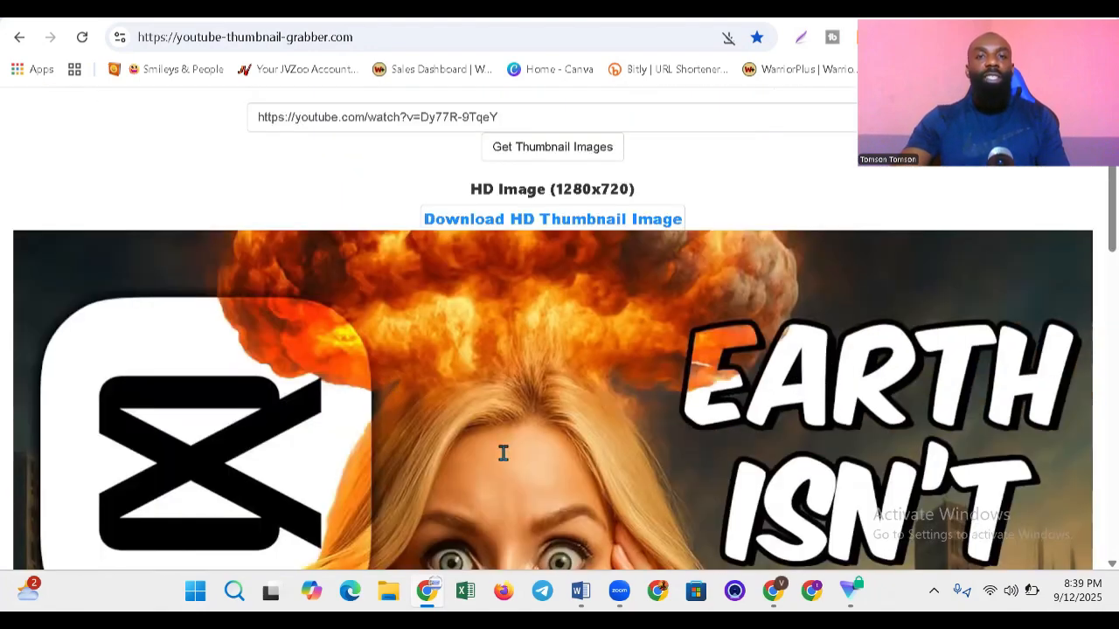
{"action": "scroll", "coordinate": [504, 453], "scroll_direction": "up", "scroll_amount": 3}
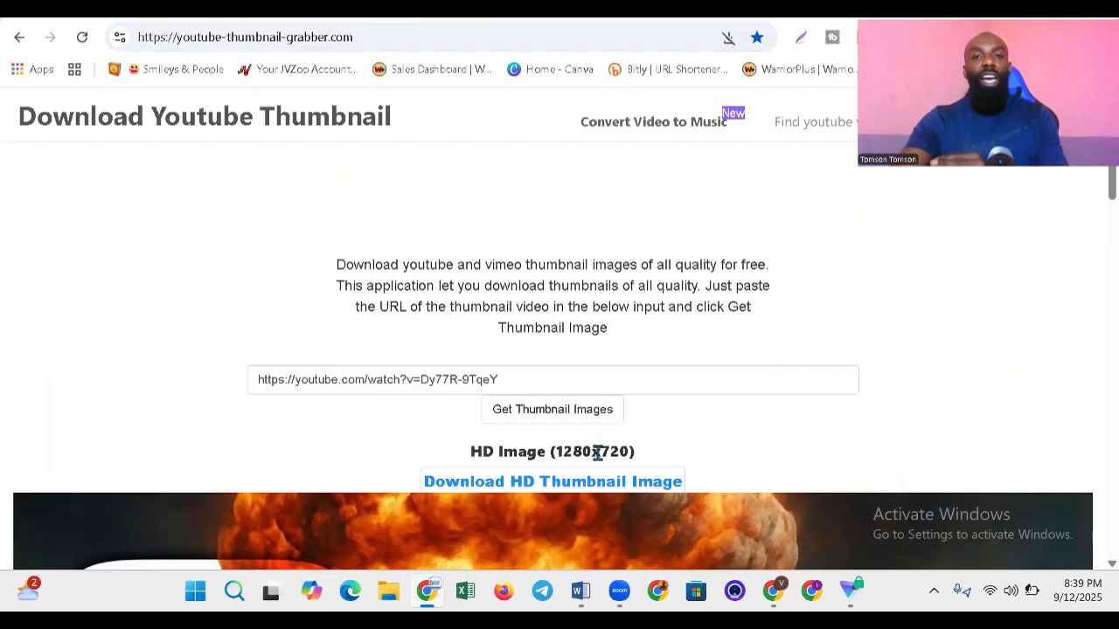
{"action": "scroll", "coordinate": [545, 472], "scroll_direction": "down", "scroll_amount": 3}
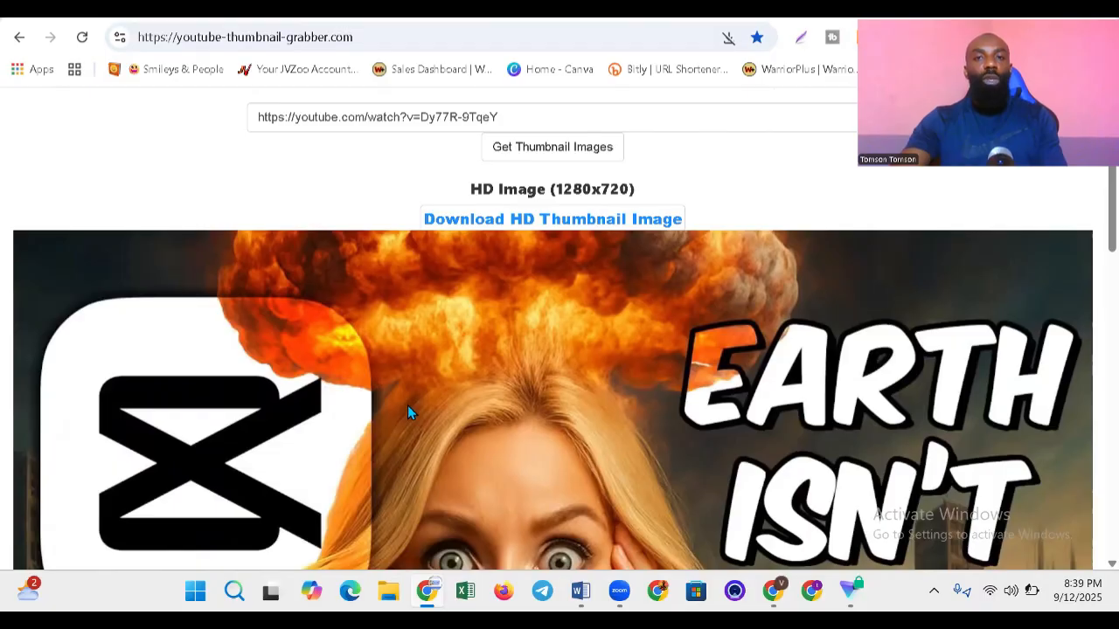
{"action": "scroll", "coordinate": [407, 406], "scroll_direction": "down", "scroll_amount": 3}
{"action": "scroll", "coordinate": [469, 393], "scroll_direction": "down", "scroll_amount": 10}
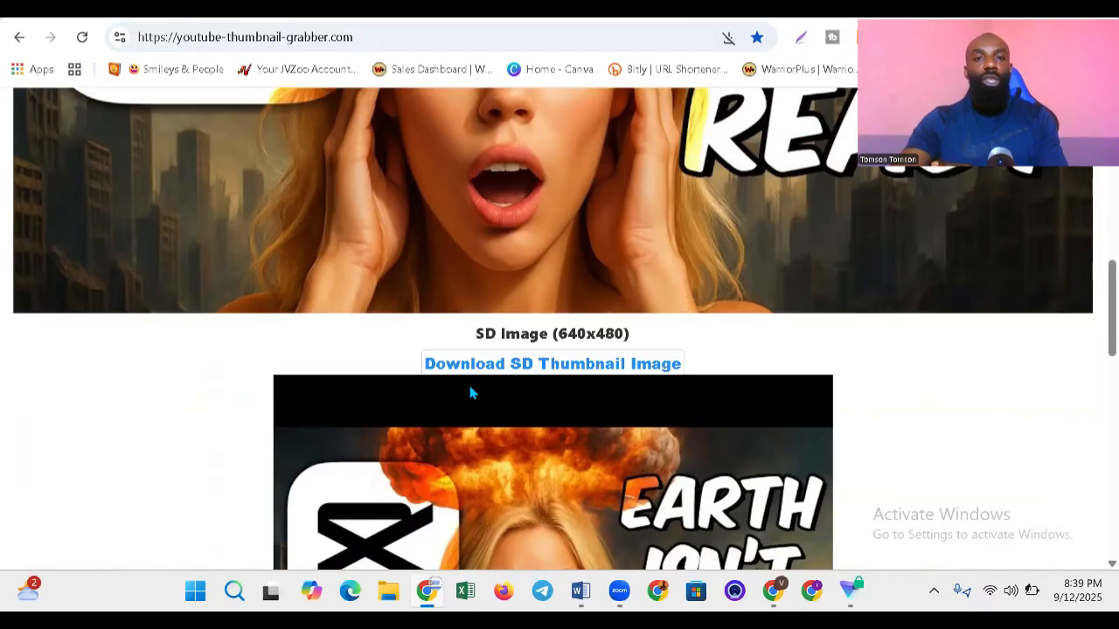
{"action": "scroll", "coordinate": [464, 397], "scroll_direction": "down", "scroll_amount": 2}
{"action": "scroll", "coordinate": [464, 400], "scroll_direction": "up", "scroll_amount": 10}
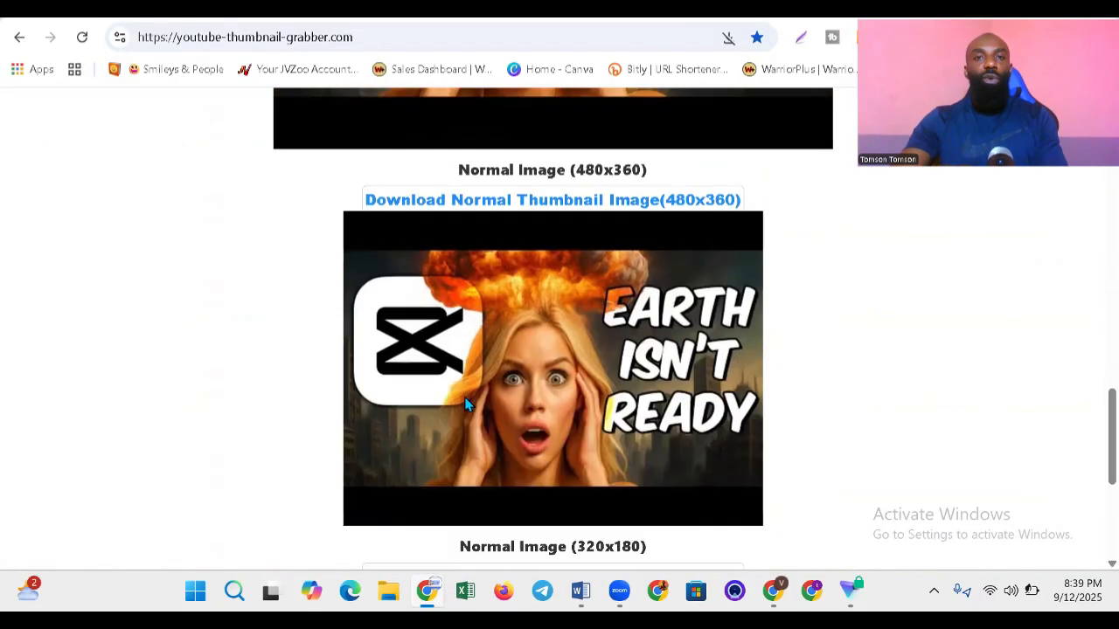
{"action": "scroll", "coordinate": [471, 405], "scroll_direction": "up", "scroll_amount": 8}
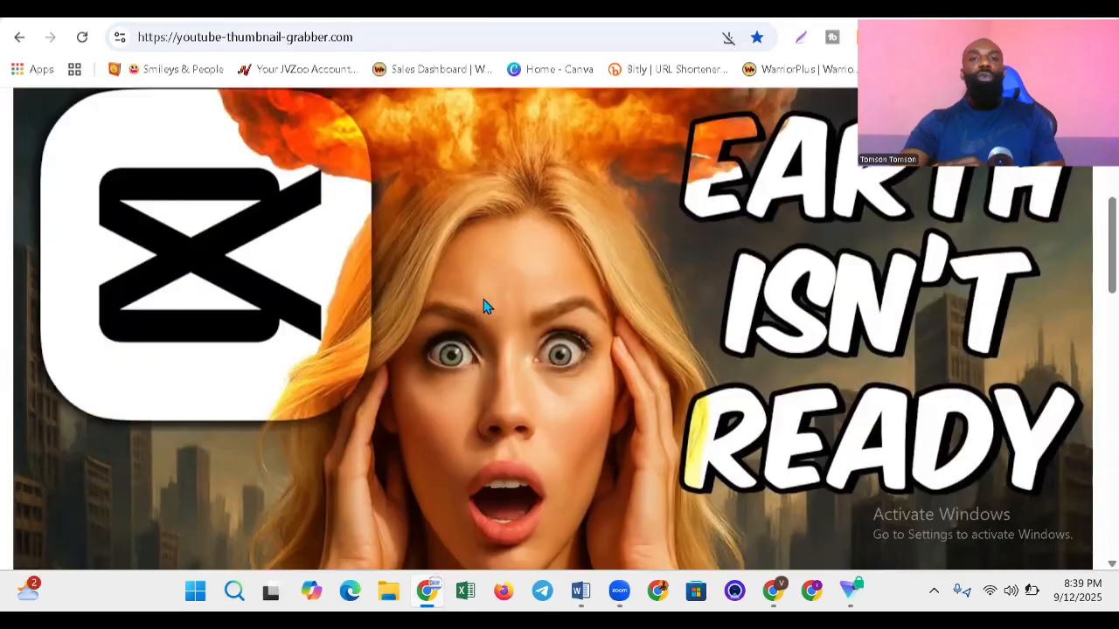
{"action": "right_click", "coordinate": [464, 322]}
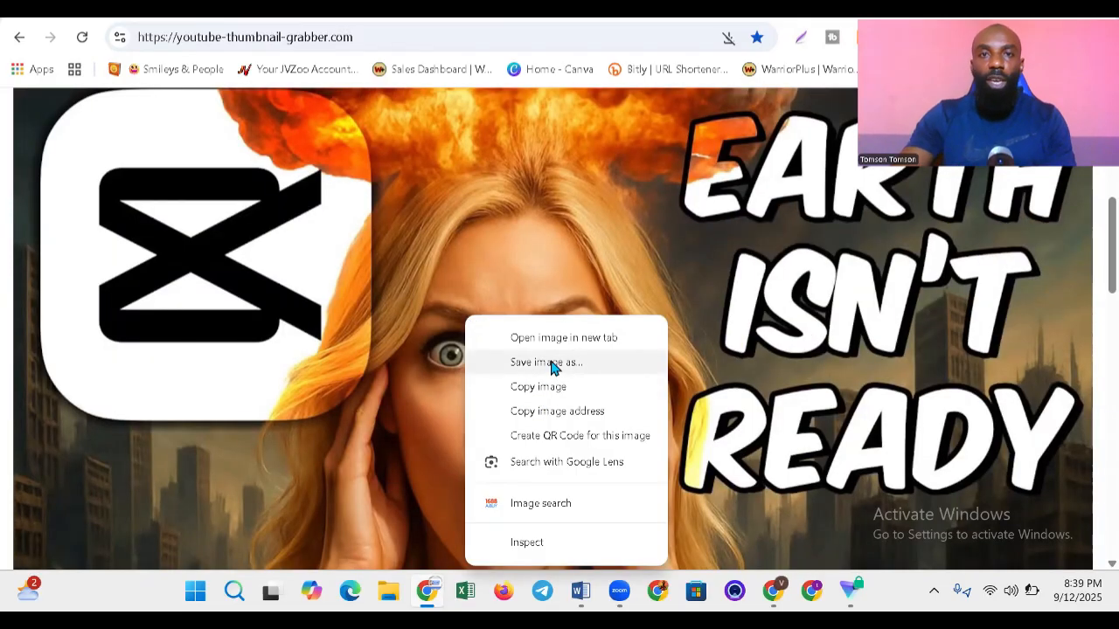
{"action": "left_click", "coordinate": [715, 339]}
{"action": "scroll", "coordinate": [691, 336], "scroll_direction": "up", "scroll_amount": 2}
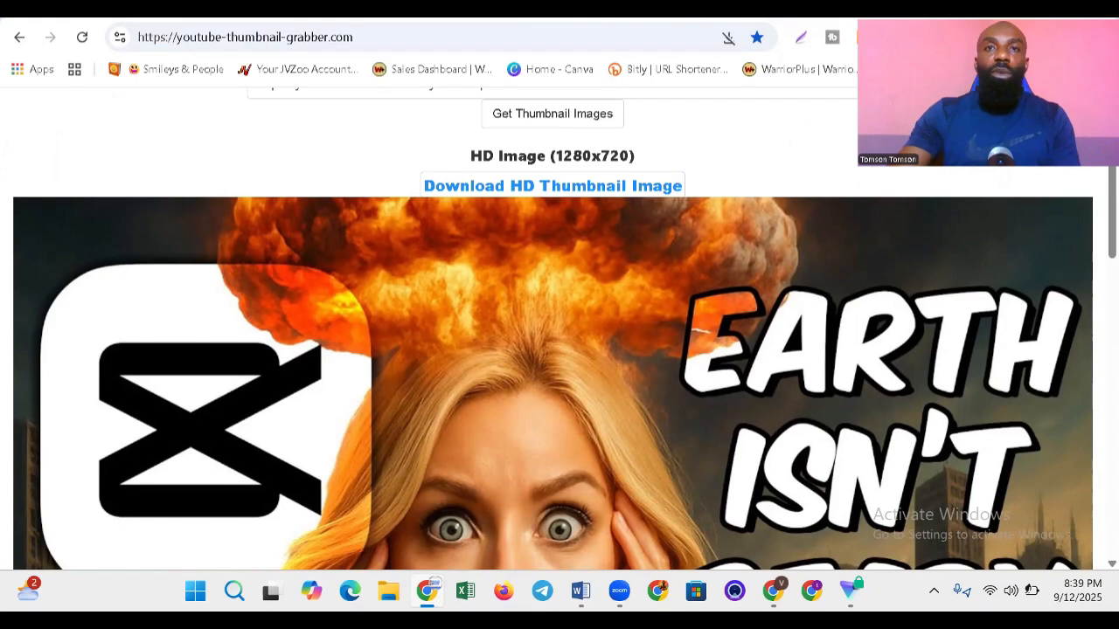
Switch to Google AI Studio, start a new chat and load the Try Nano Banana example.
{"action": "key", "text": "ctrl+Tab"}
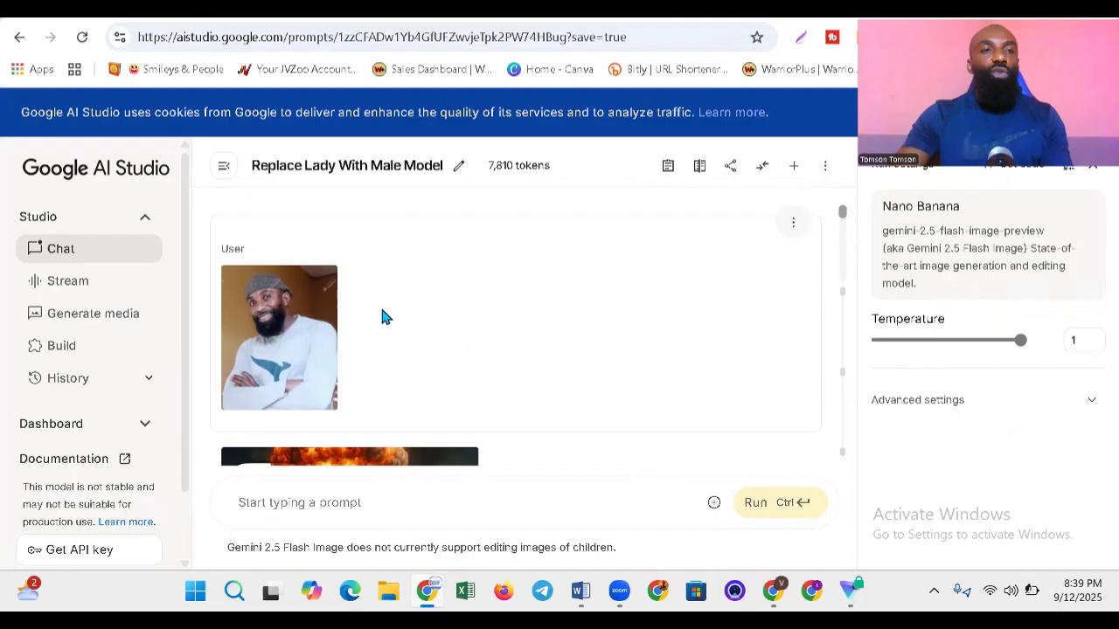
{"action": "left_click", "coordinate": [81, 252]}
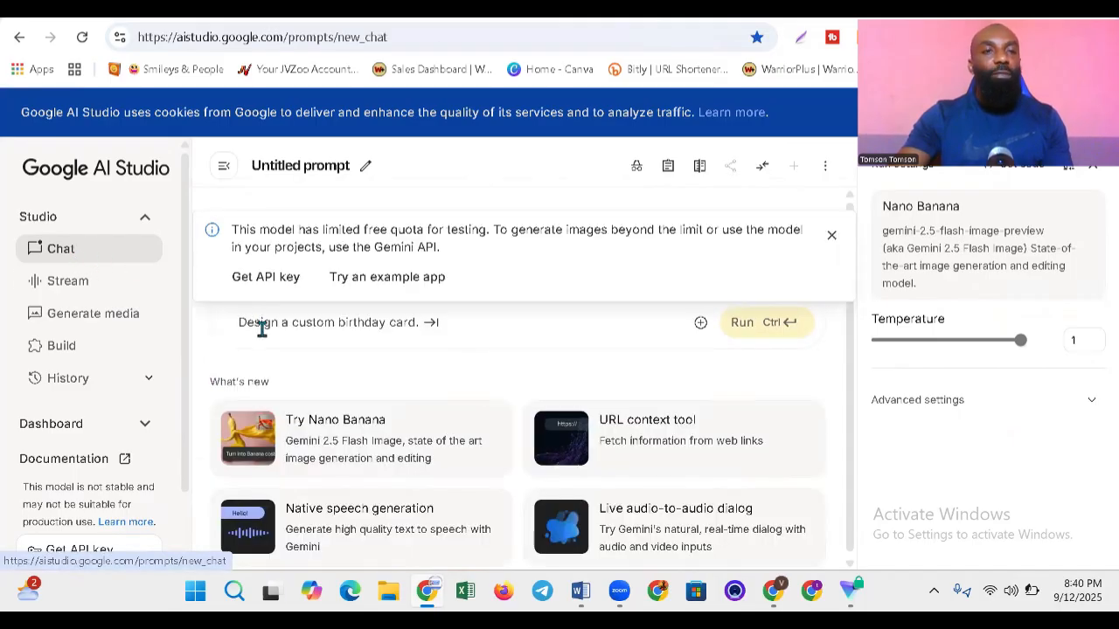
{"action": "left_click", "coordinate": [320, 437]}
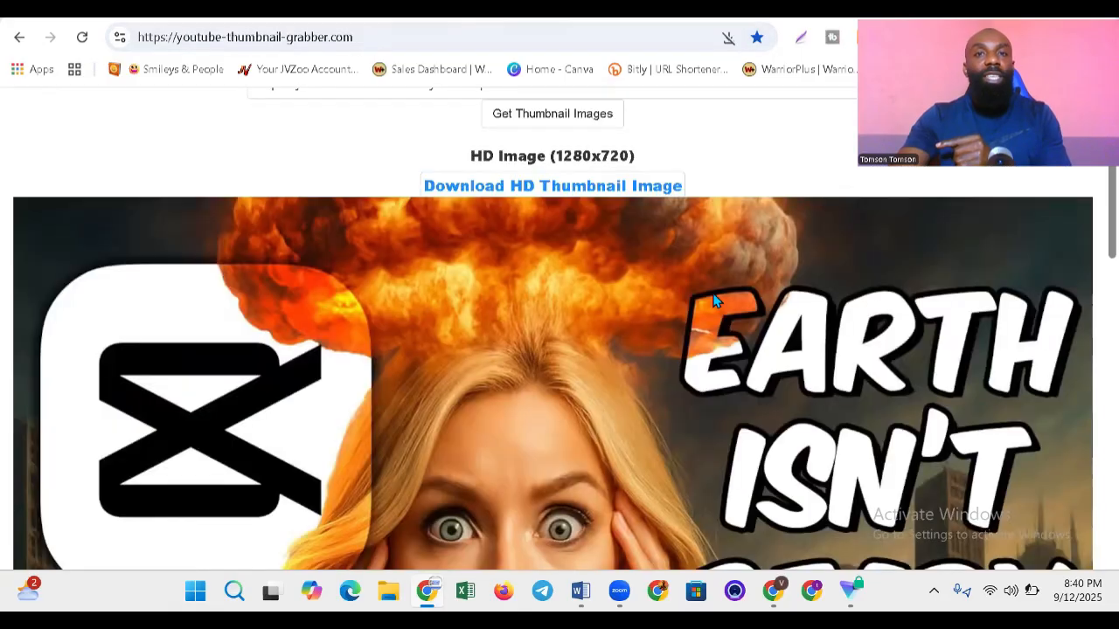
{"action": "scroll", "coordinate": [603, 380], "scroll_direction": "down", "scroll_amount": 2}
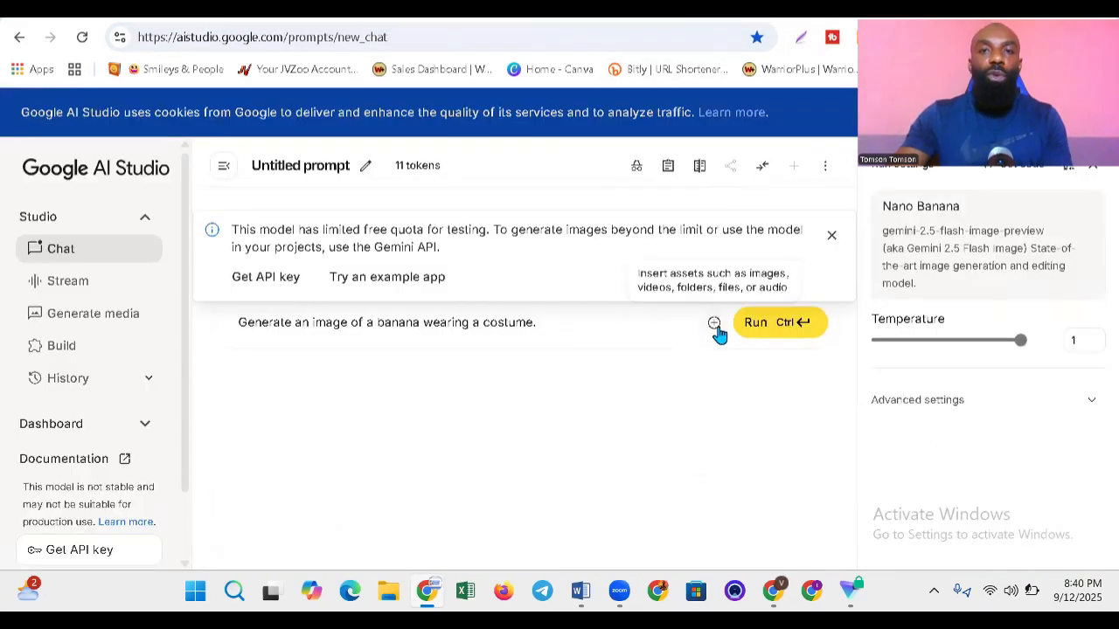
Upload the image wear_me_glasses_and_suit from the Downloads folder to the prompt.
{"action": "left_click", "coordinate": [715, 325]}
{"action": "left_click", "coordinate": [757, 387]}
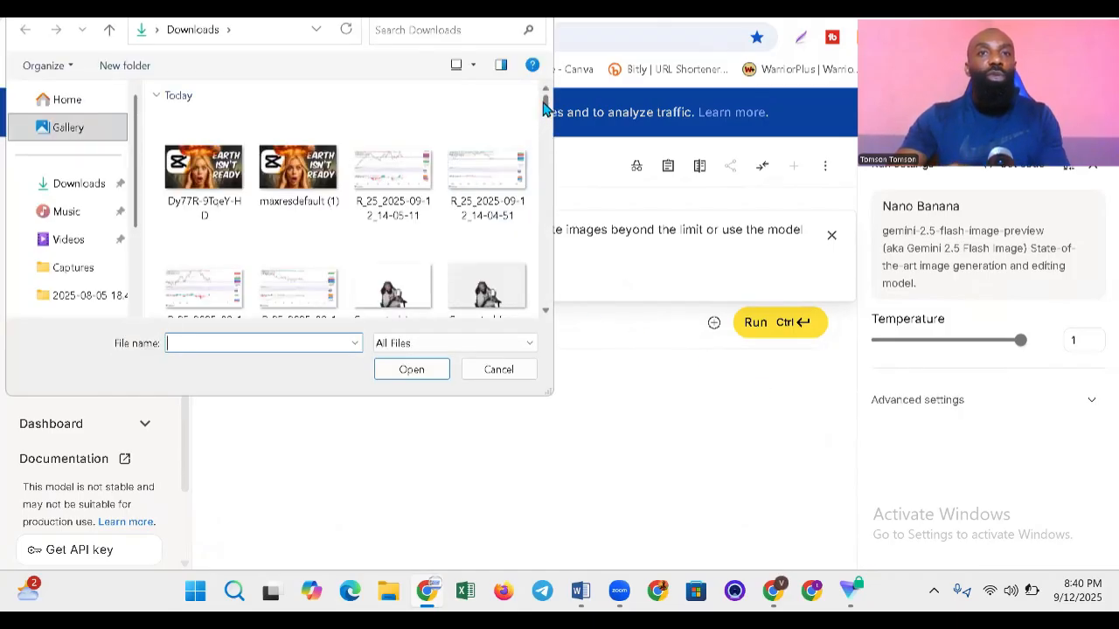
{"action": "left_click_drag", "start_coordinate": [543, 105], "coordinate": [537, 262]}
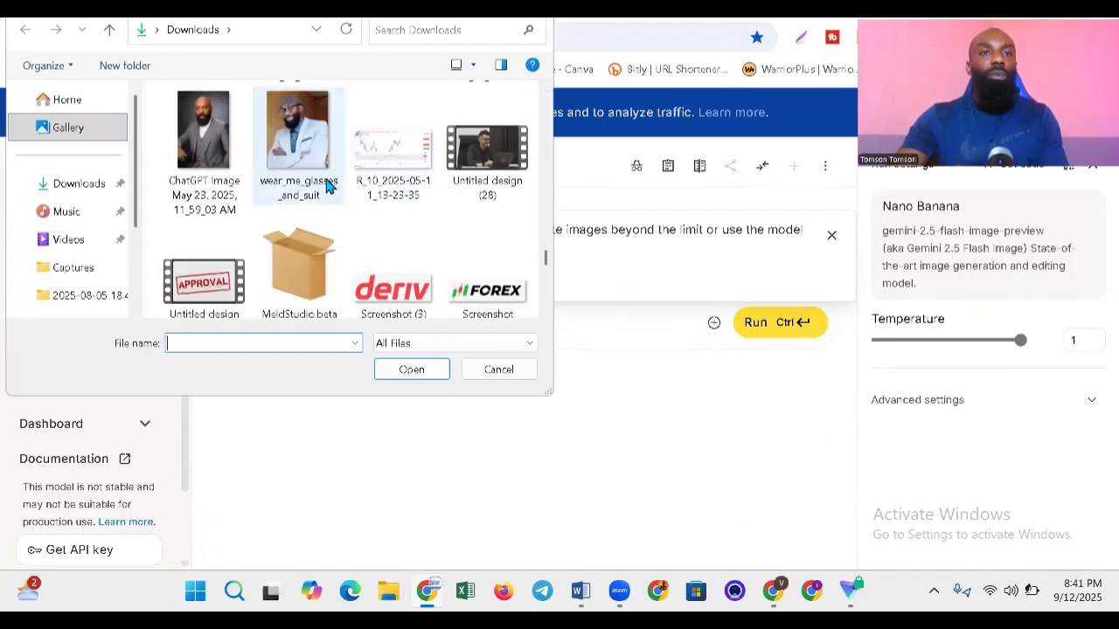
{"action": "double_click", "coordinate": [293, 145]}
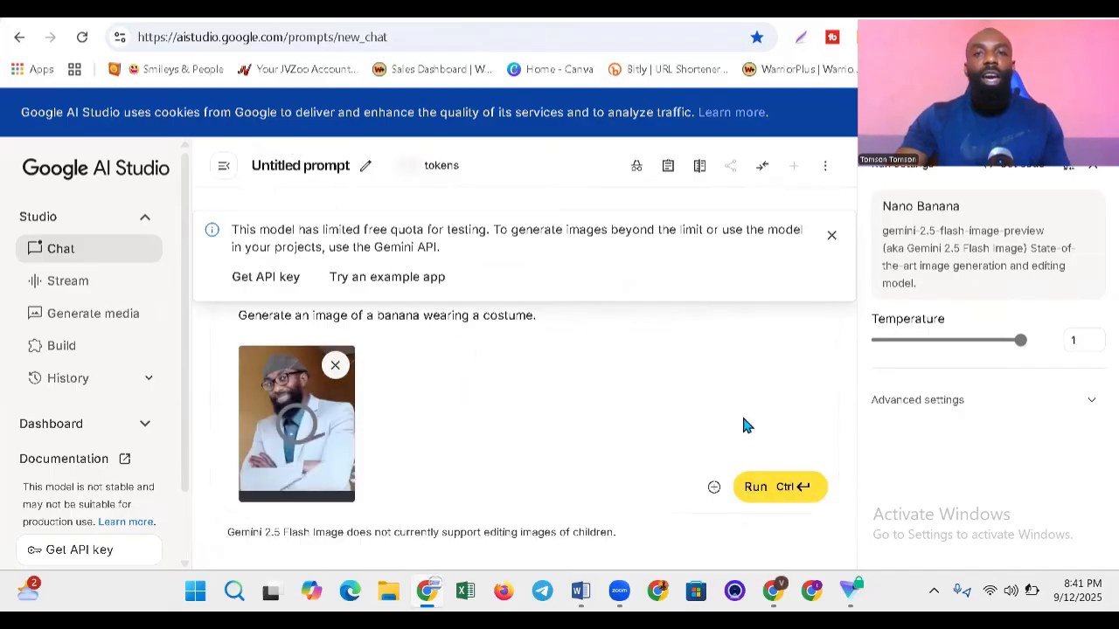
Upload the CapCut thumbnail Dy77R-9TqeY-HD from the Downloads folder to the prompt as a second image.
{"action": "left_click", "coordinate": [714, 487]}
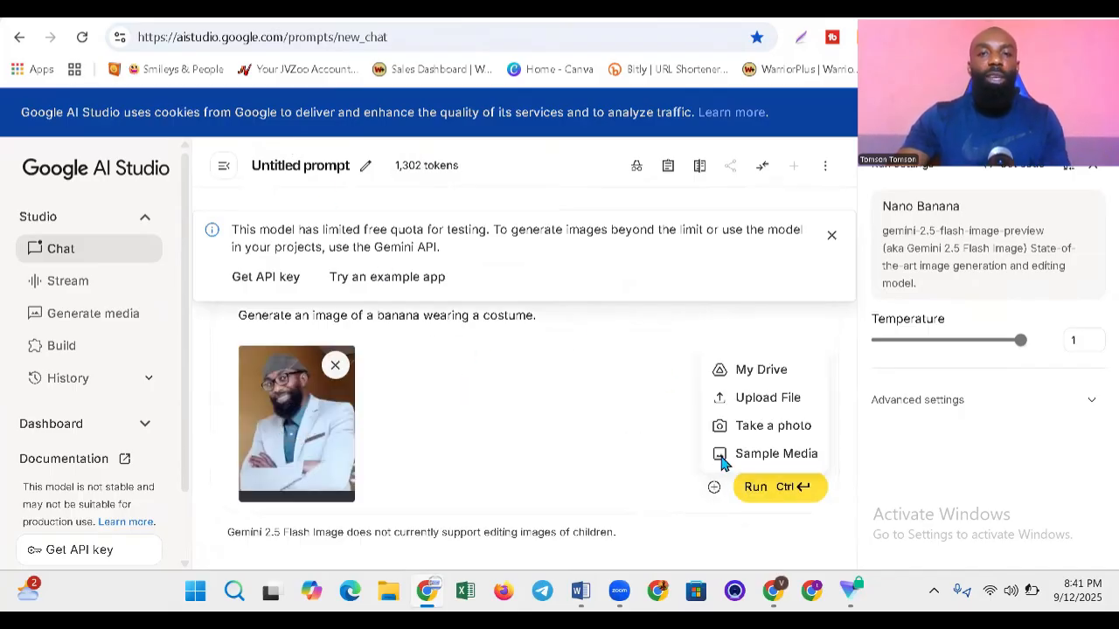
{"action": "left_click", "coordinate": [740, 404]}
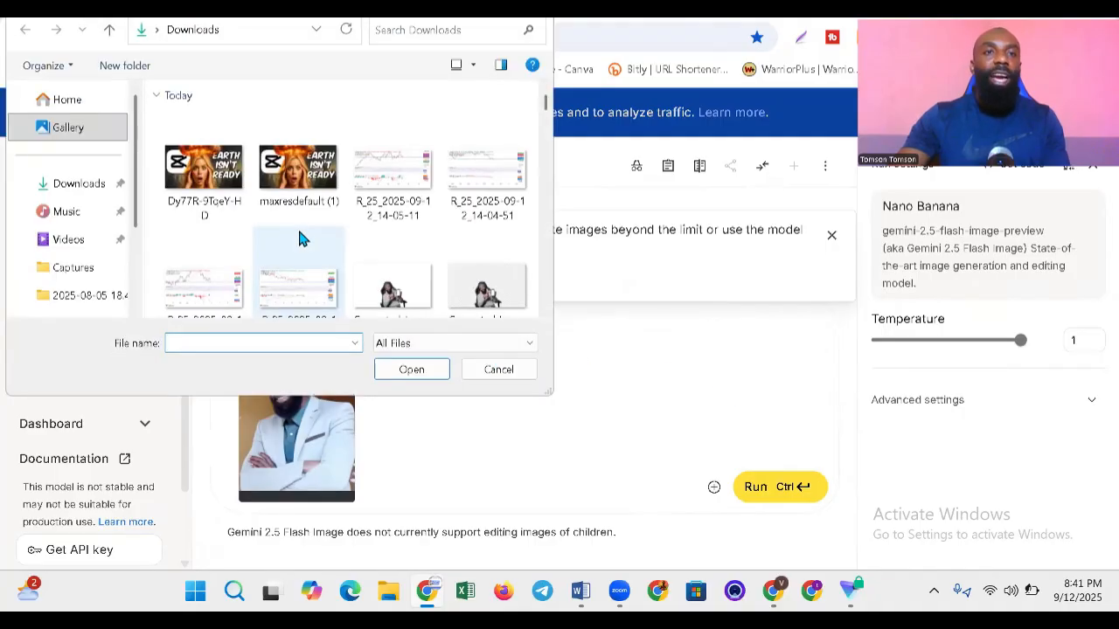
{"action": "double_click", "coordinate": [216, 182]}
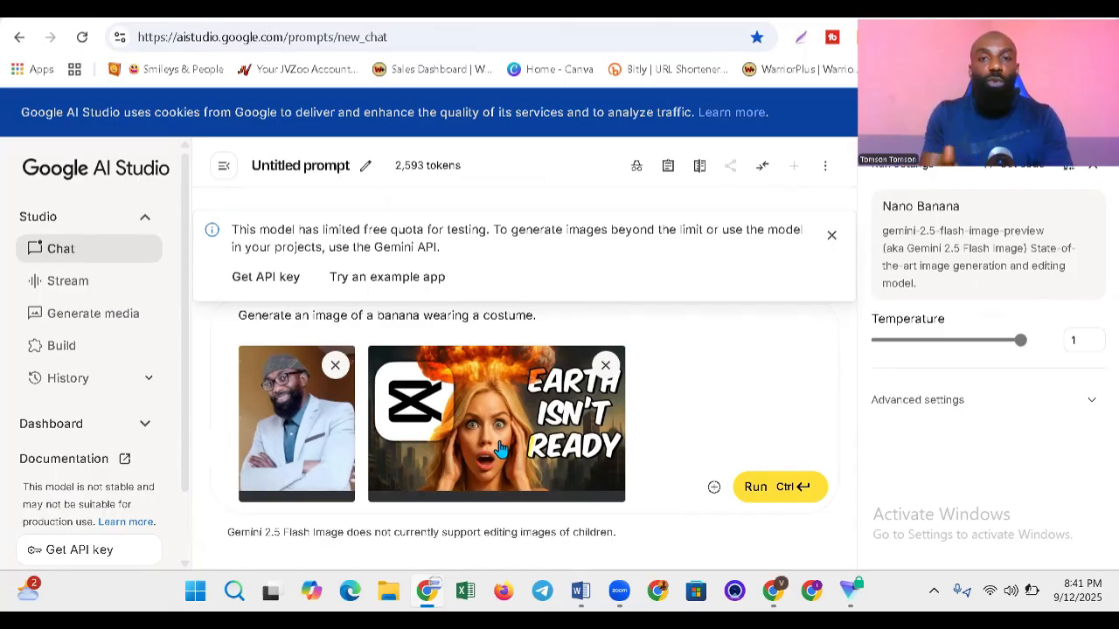
Replace the sample prompt with a request to swap in the male model between the CapCut logo and the text "CAPCUT IS NOW FREE", and run it.
{"action": "triple_click", "coordinate": [427, 316]}
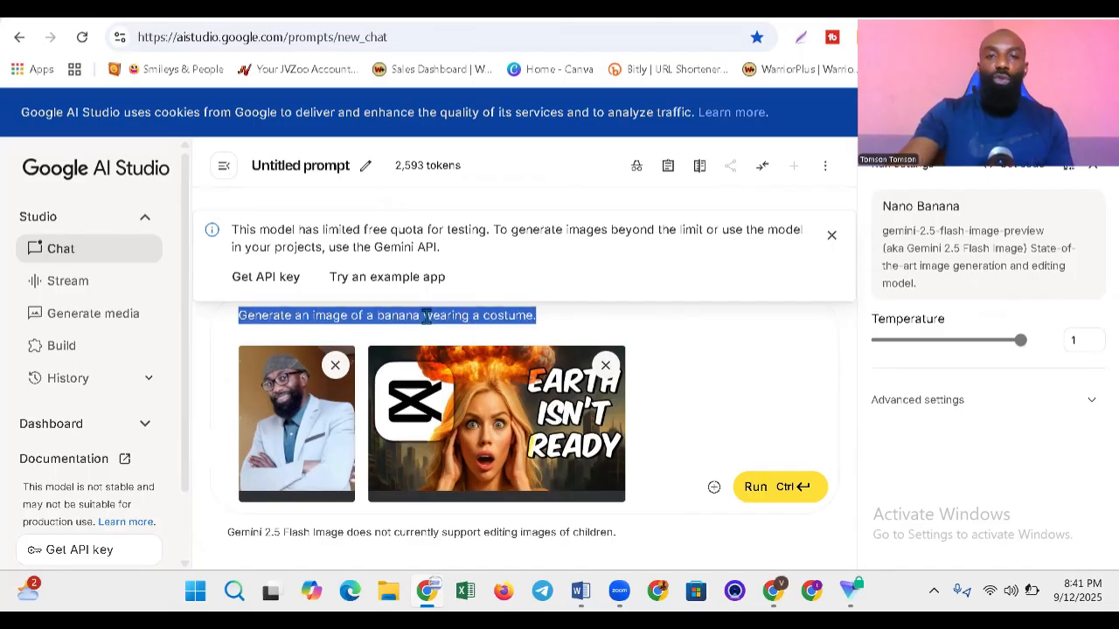
{"action": "key", "text": "BackSpace"}
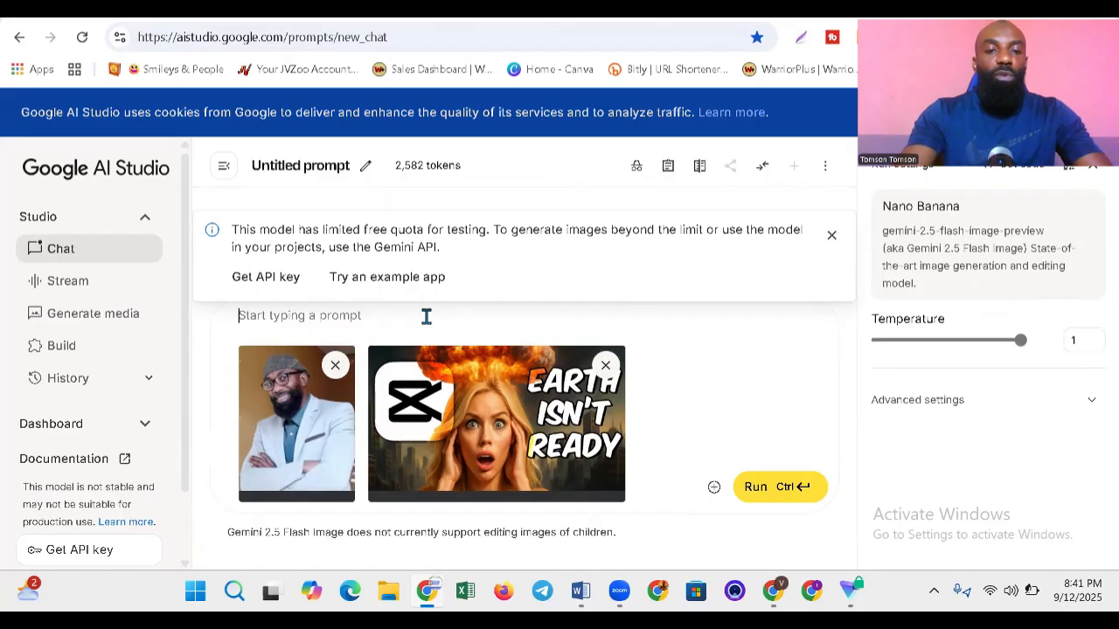
{"action": "type", "text": "Re"}
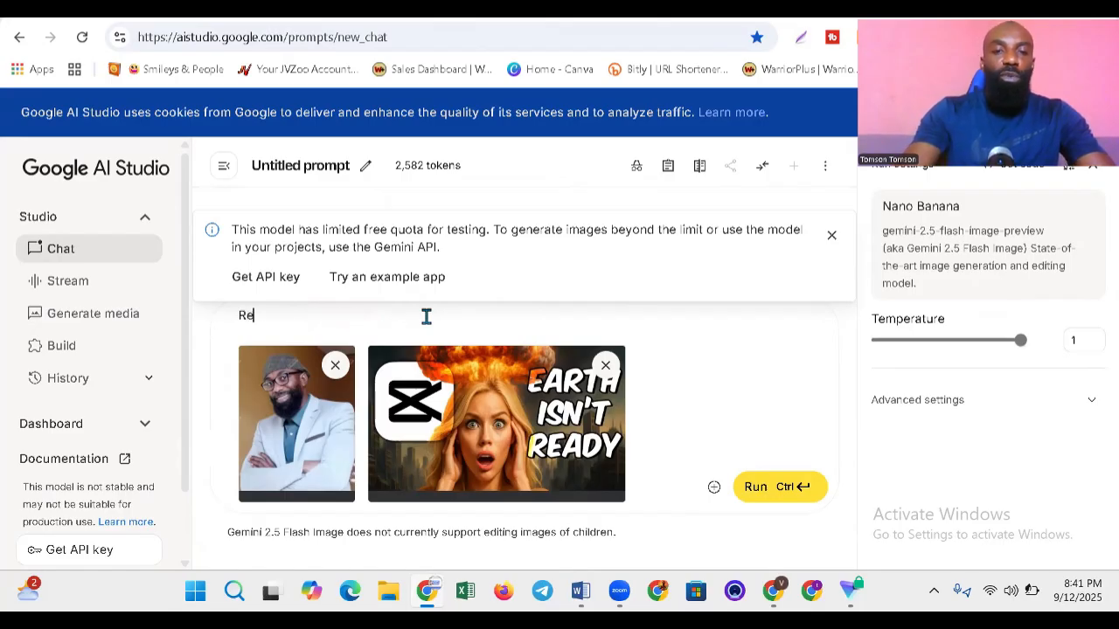
{"action": "key", "text": "BackSpace"}
{"action": "key", "text": "BackSpace"}
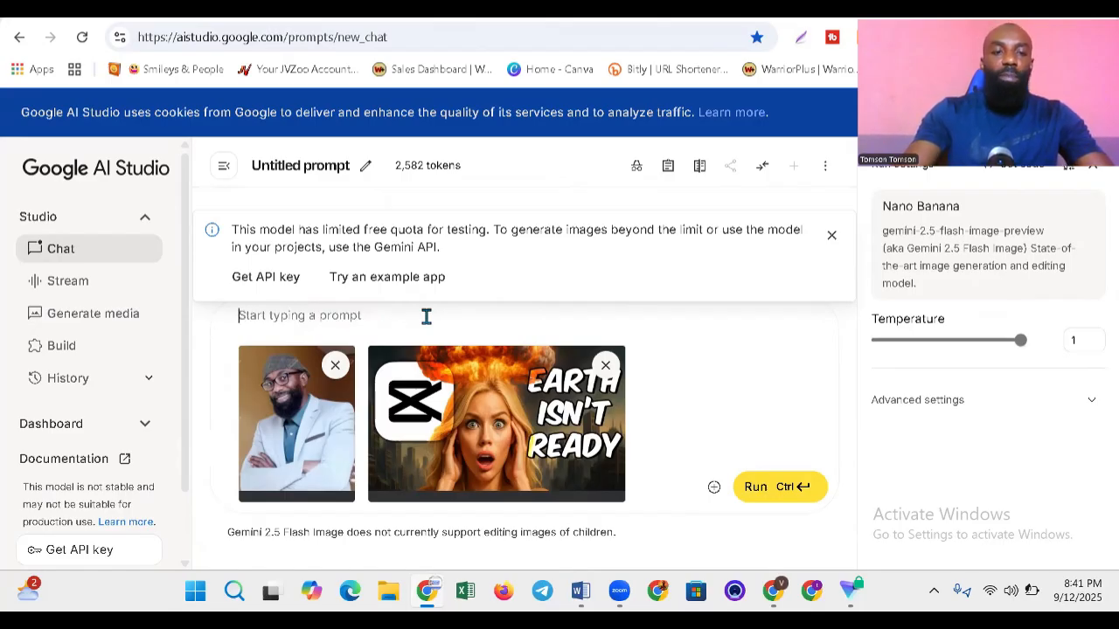
{"action": "type", "text": "Re"}
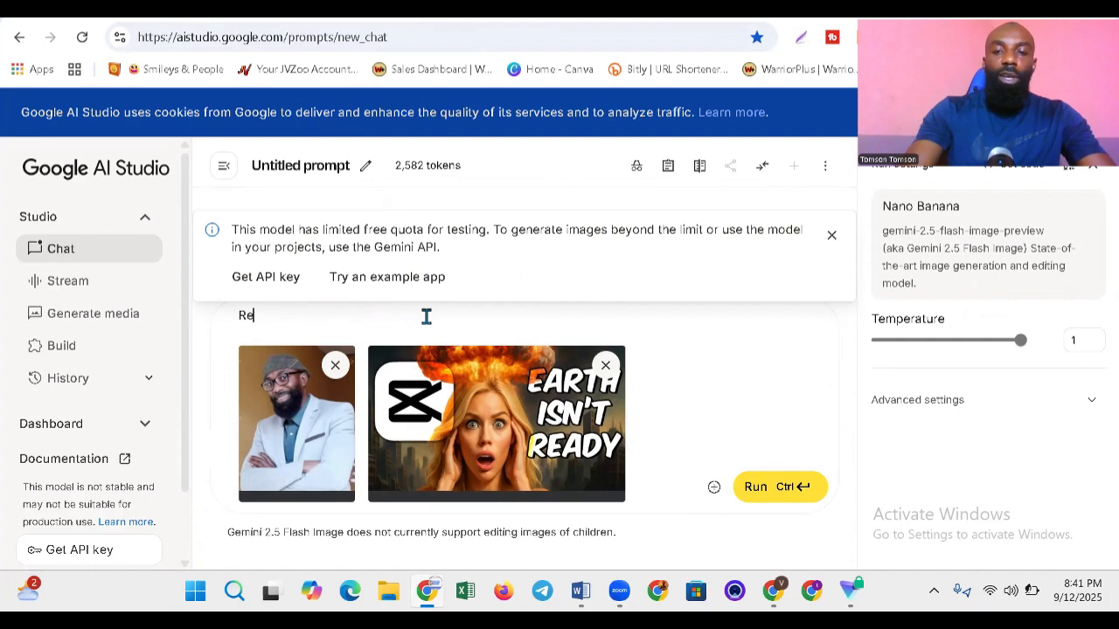
{"action": "type", "text": "place"}
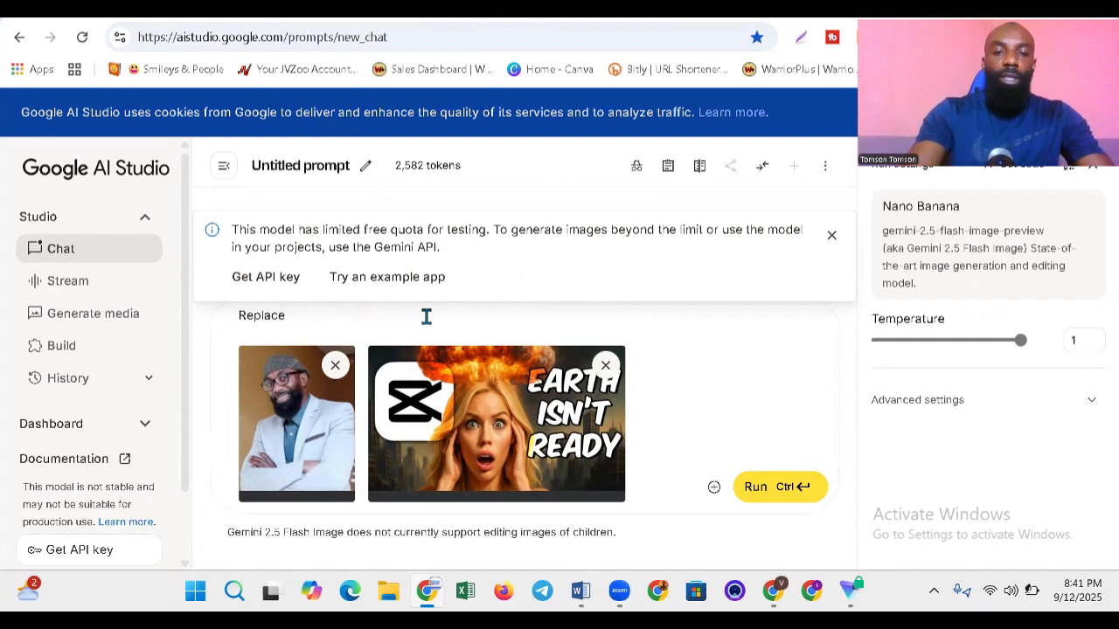
{"action": "type", "text": " the ima"}
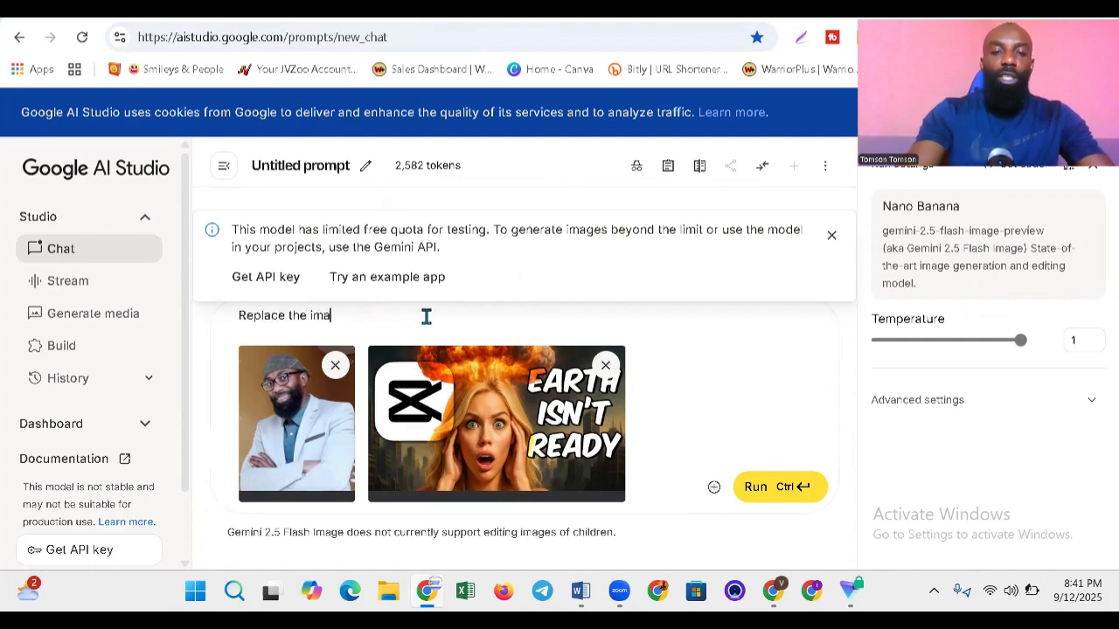
{"action": "type", "text": "ge of th"}
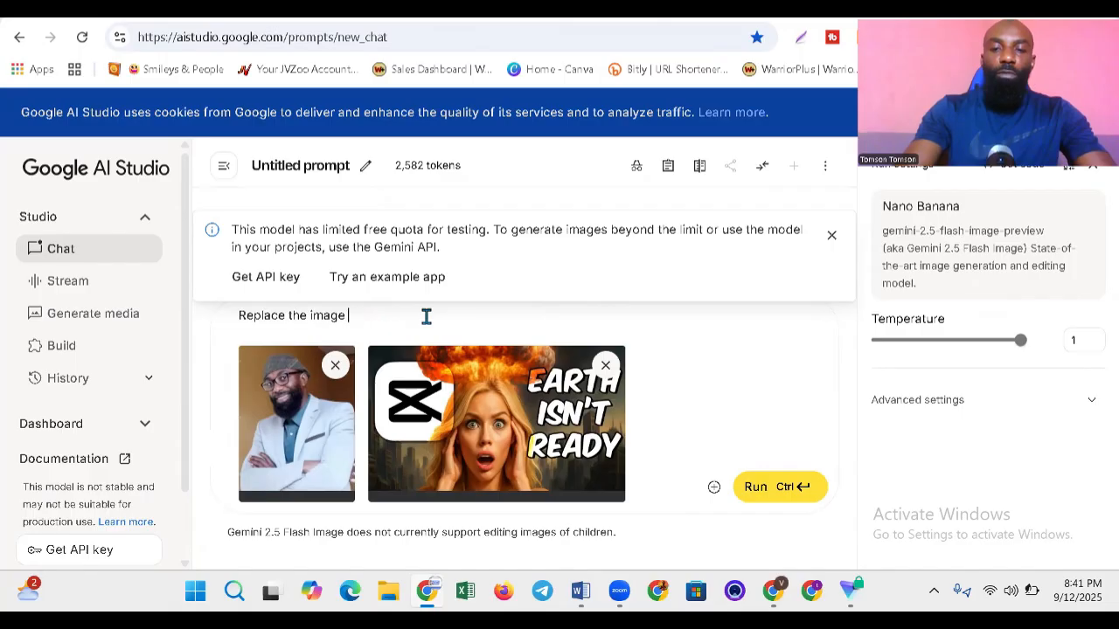
{"action": "type", "text": "emale model to the model. Change the to \"CAPCUT"}
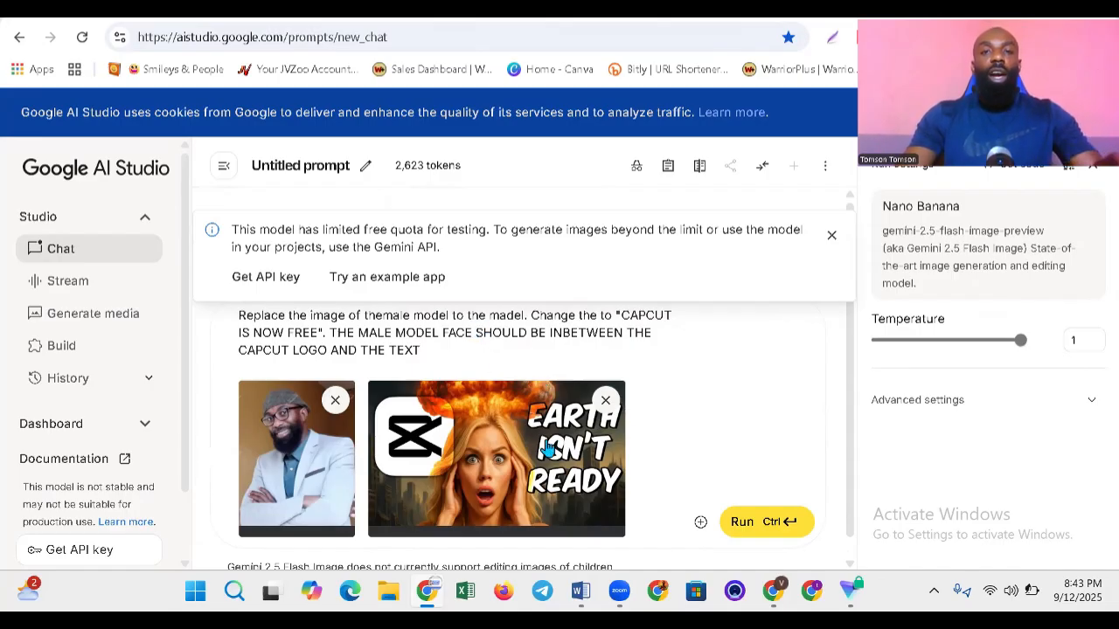
{"action": "scroll", "coordinate": [505, 477], "scroll_direction": "down", "scroll_amount": 1}
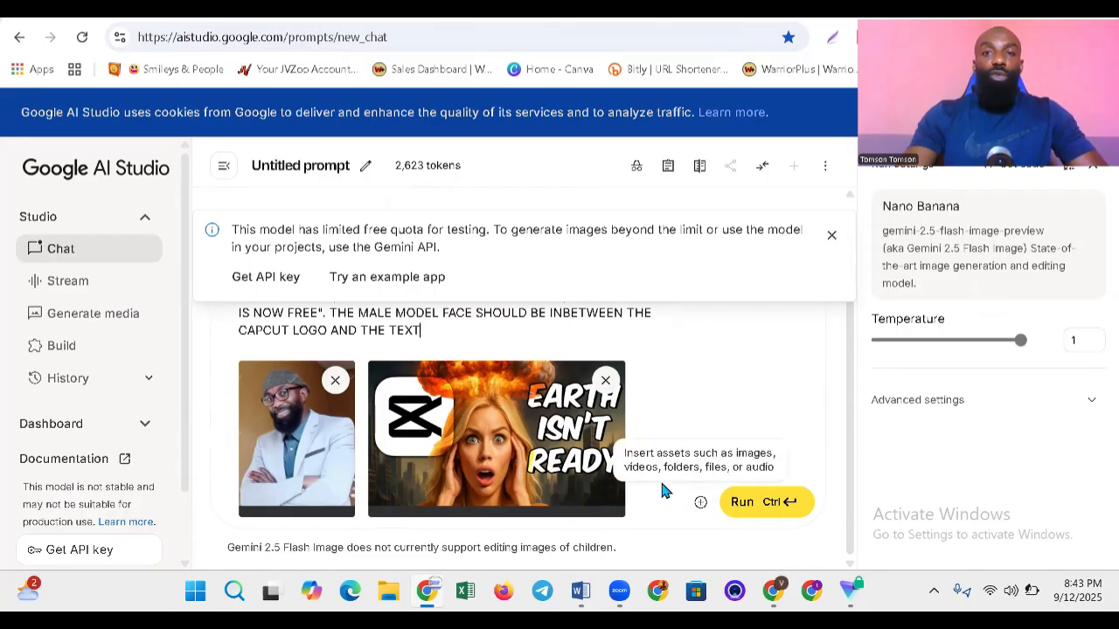
{"action": "key", "text": "ctrl+Return"}
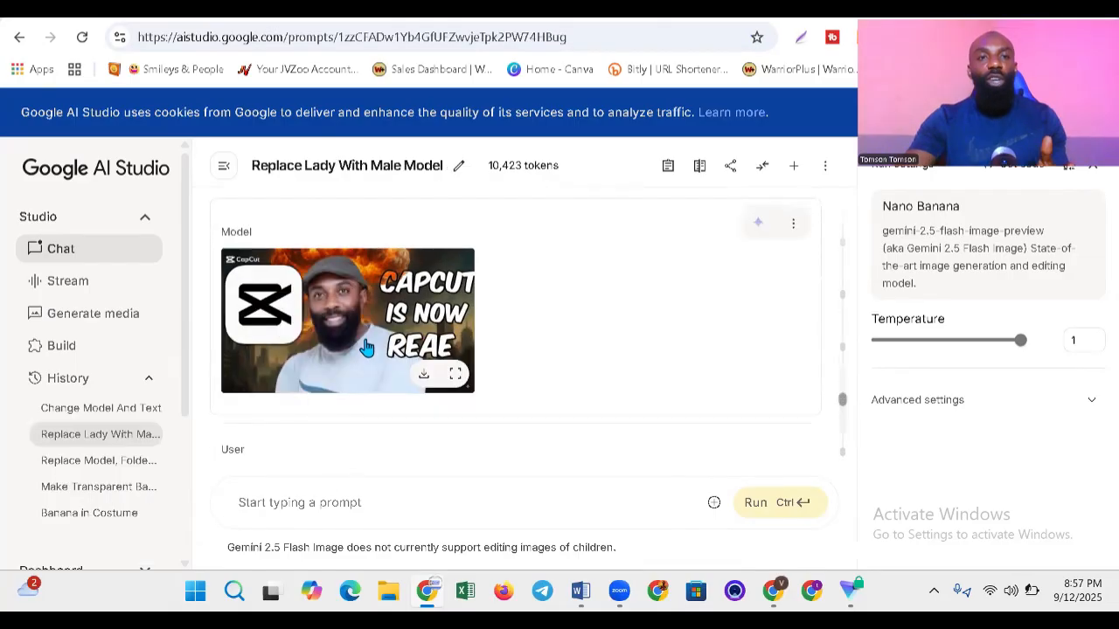
Review the follow-up prompts about the model's face position and changing "REAE" to "FREE", together with their generated thumbnails.
{"action": "scroll", "coordinate": [352, 335], "scroll_direction": "down", "scroll_amount": 3}
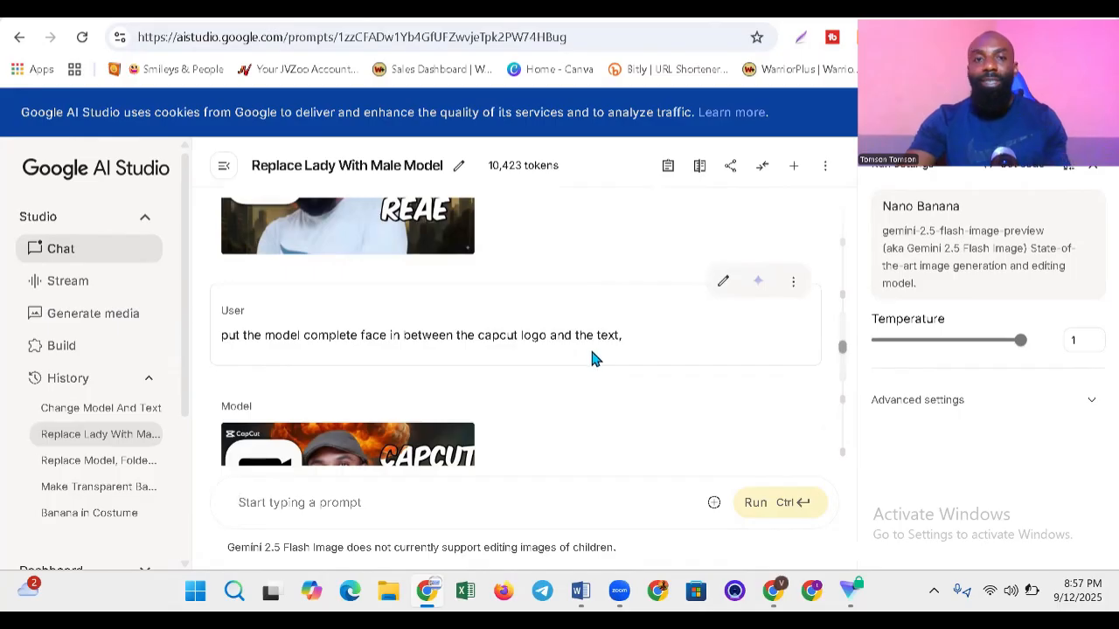
{"action": "scroll", "coordinate": [429, 332], "scroll_direction": "up", "scroll_amount": 5}
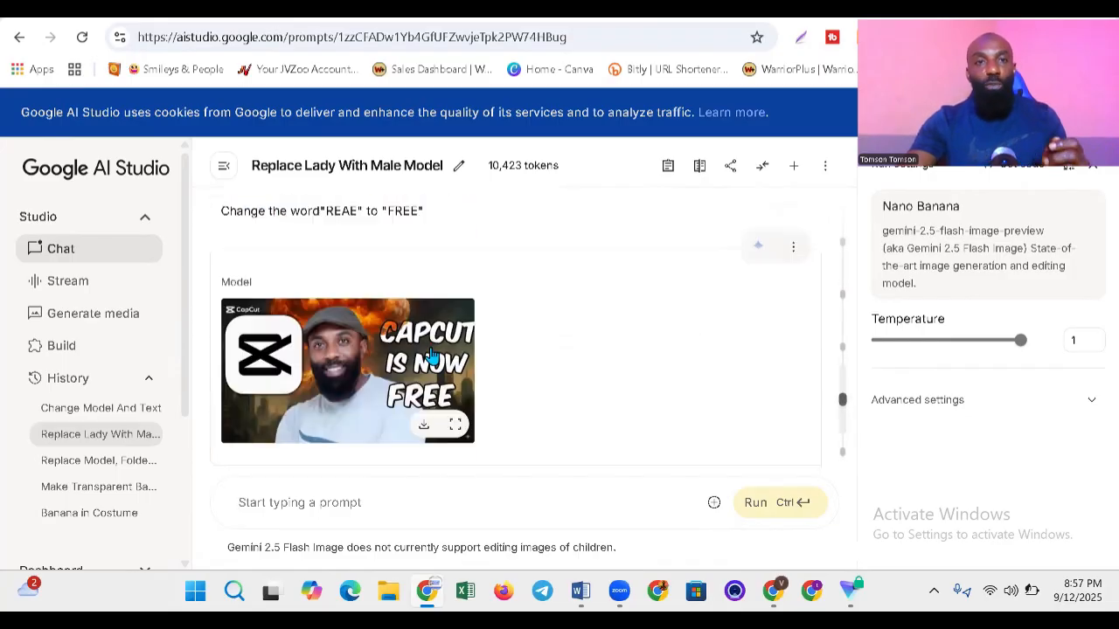
{"action": "scroll", "coordinate": [288, 240], "scroll_direction": "up", "scroll_amount": 1}
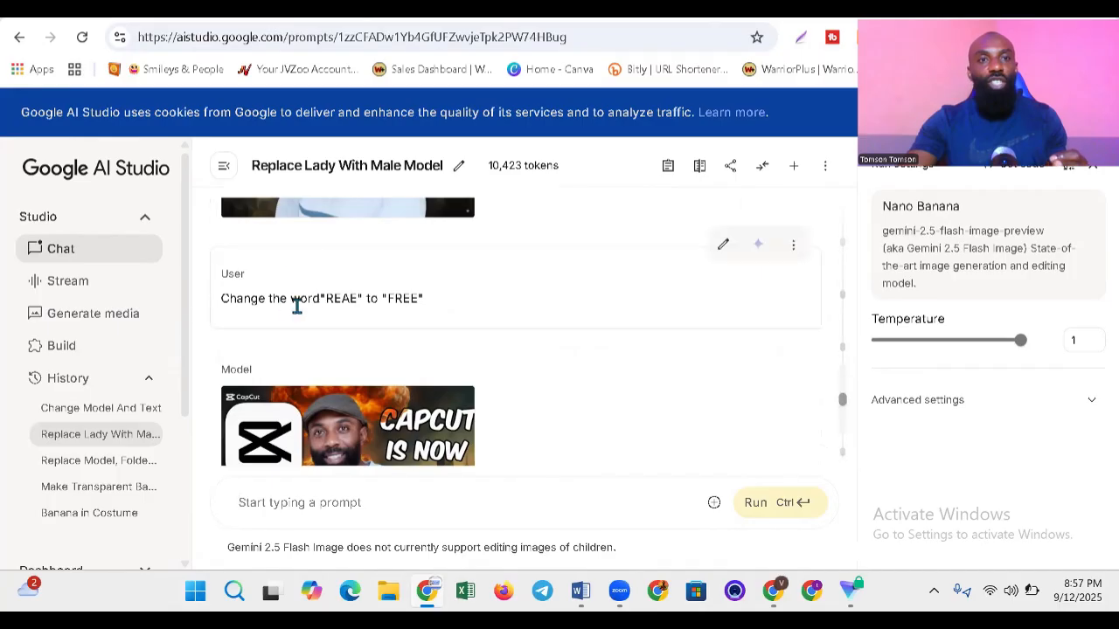
{"action": "scroll", "coordinate": [408, 299], "scroll_direction": "down", "scroll_amount": 2}
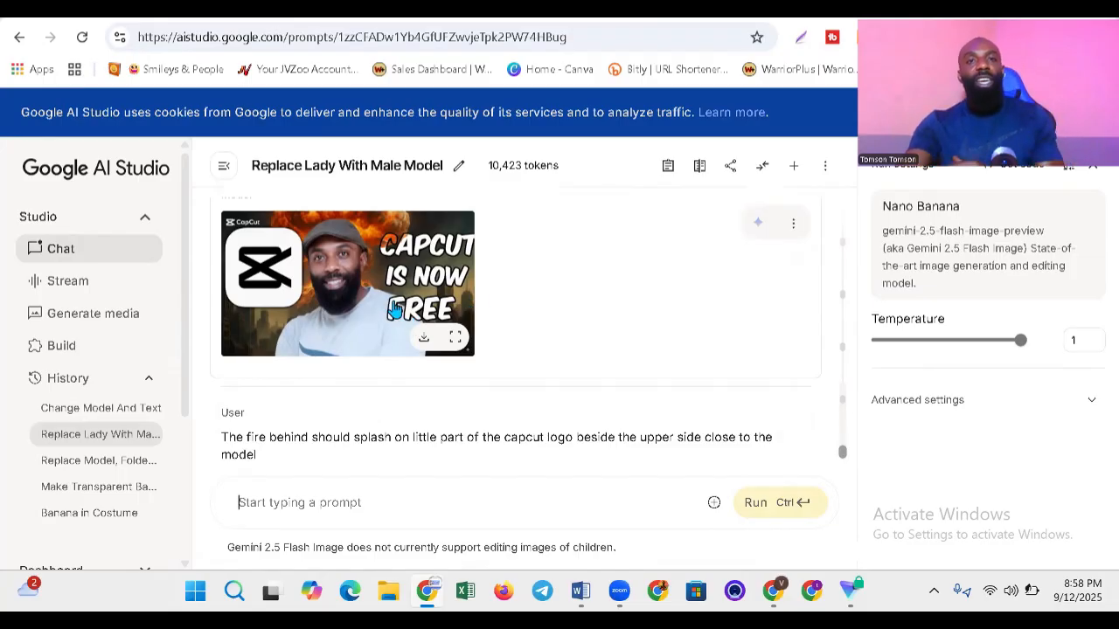
Enlarge the generated "CAPCUT IS NOW FREE" thumbnail, inspect its lettering and the model's face, and close the preview.
{"action": "left_click", "coordinate": [454, 340]}
{"action": "scroll", "coordinate": [501, 327], "scroll_direction": "down", "scroll_amount": 2}
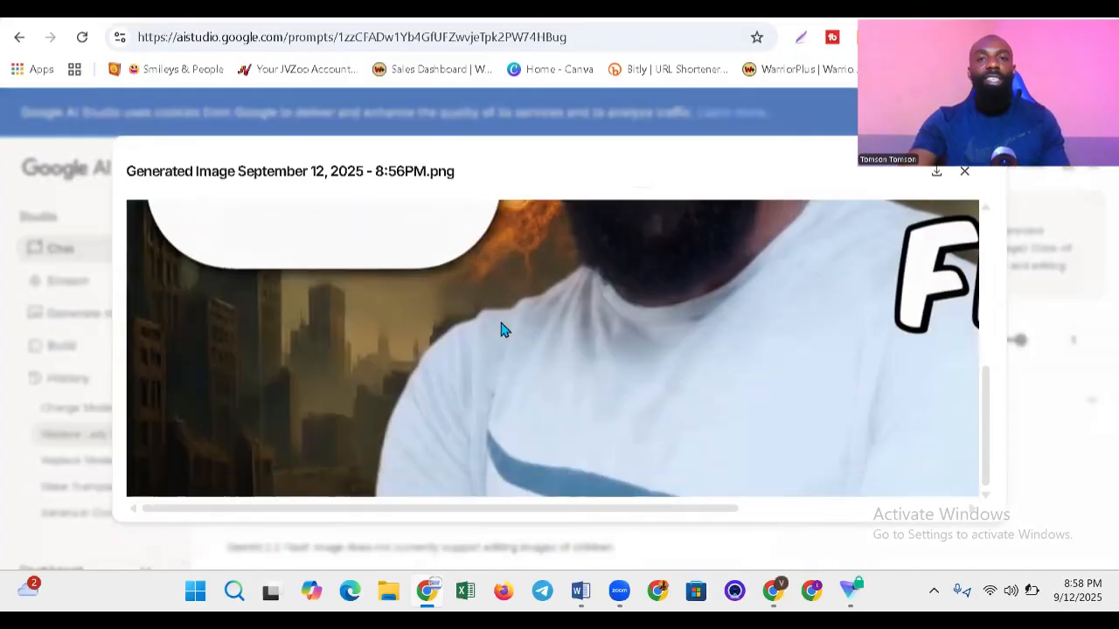
{"action": "scroll", "coordinate": [499, 491], "scroll_direction": "right", "scroll_amount": 5}
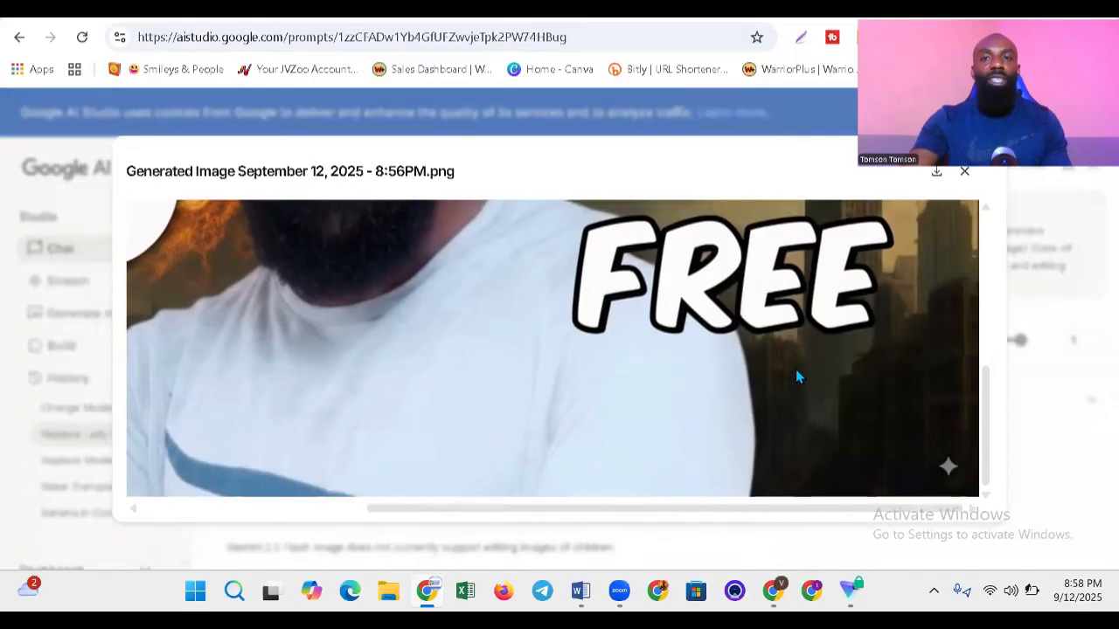
{"action": "scroll", "coordinate": [795, 369], "scroll_direction": "up", "scroll_amount": 5}
{"action": "scroll", "coordinate": [796, 376], "scroll_direction": "down", "scroll_amount": 3}
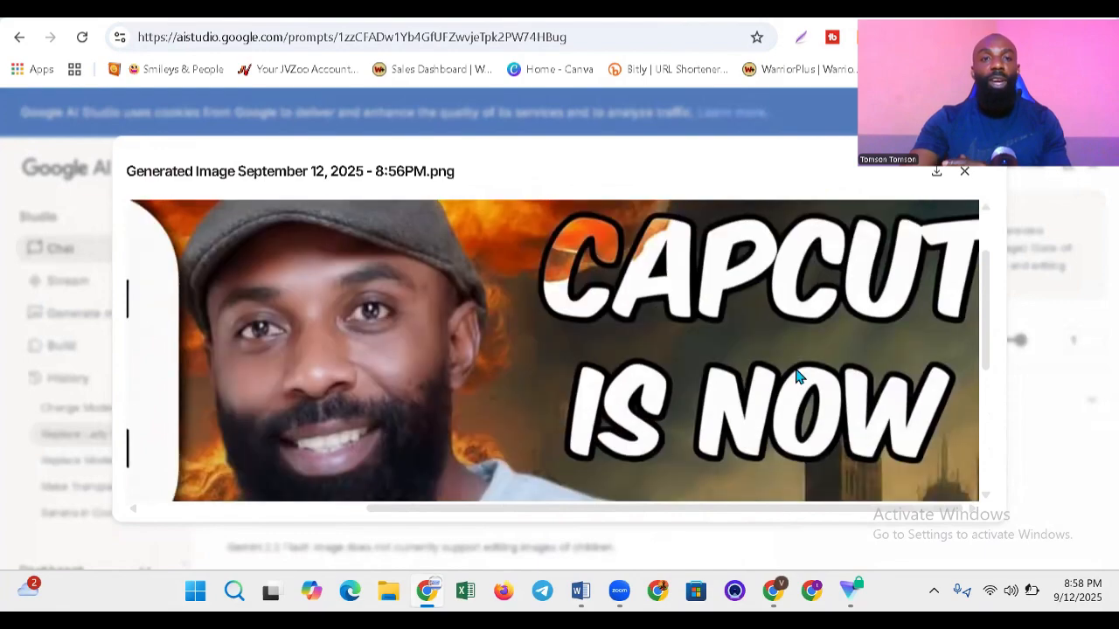
{"action": "left_click", "coordinate": [965, 181]}
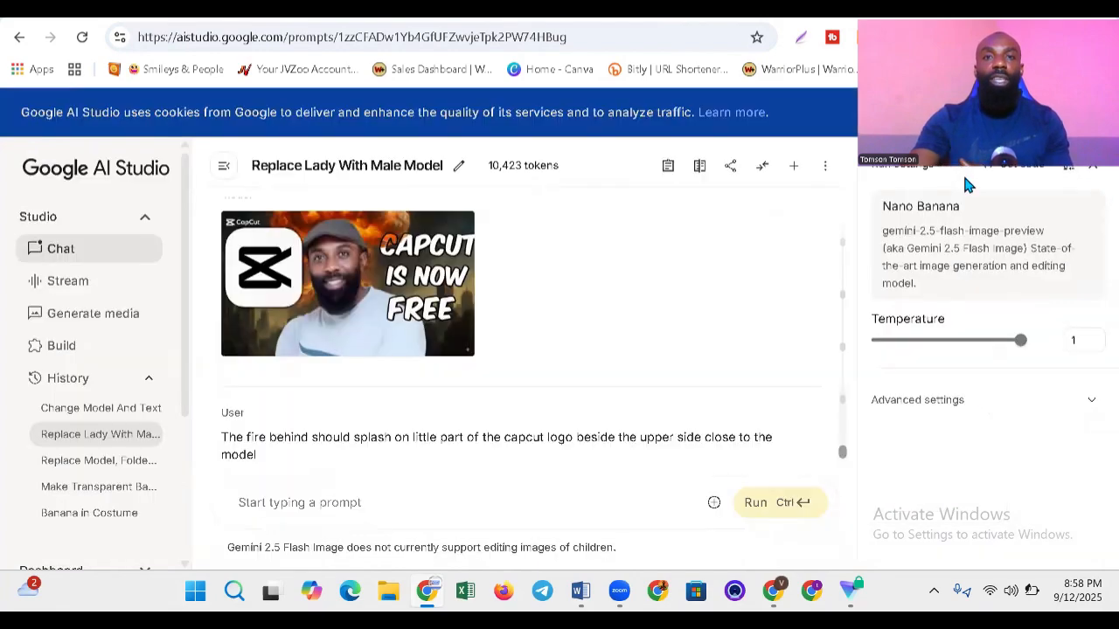
Compare the original thumbnail at the start of the chat with the generated version that has the fire splashing over the CapCut logo.
{"action": "scroll", "coordinate": [677, 297], "scroll_direction": "up", "scroll_amount": 10}
{"action": "scroll", "coordinate": [647, 348], "scroll_direction": "down", "scroll_amount": 3}
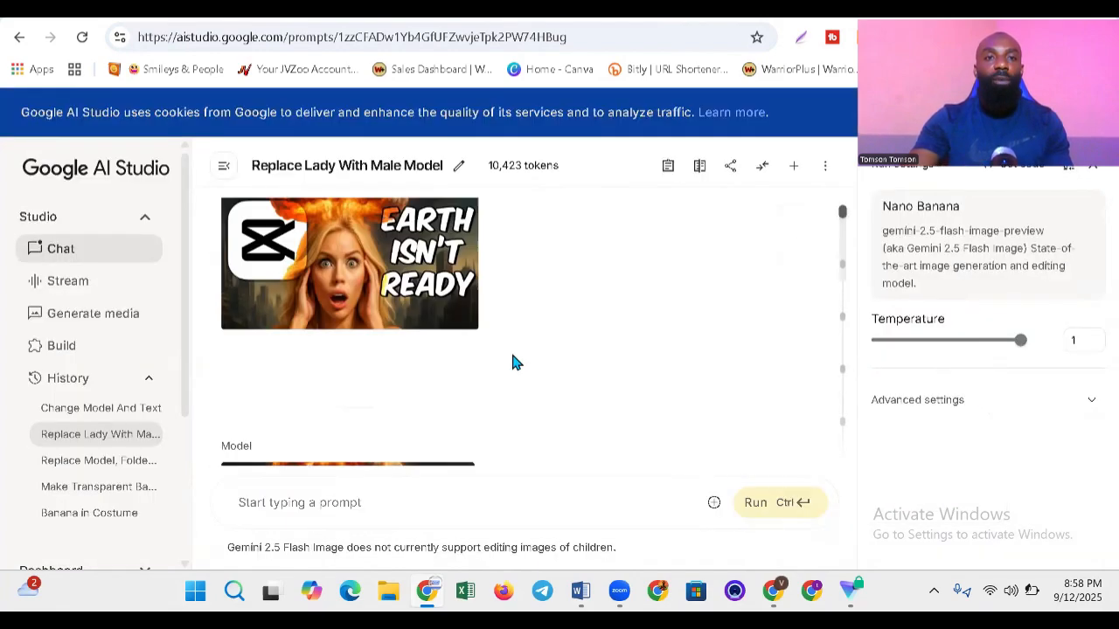
{"action": "scroll", "coordinate": [417, 320], "scroll_direction": "down", "scroll_amount": 3}
{"action": "scroll", "coordinate": [418, 320], "scroll_direction": "down", "scroll_amount": 5}
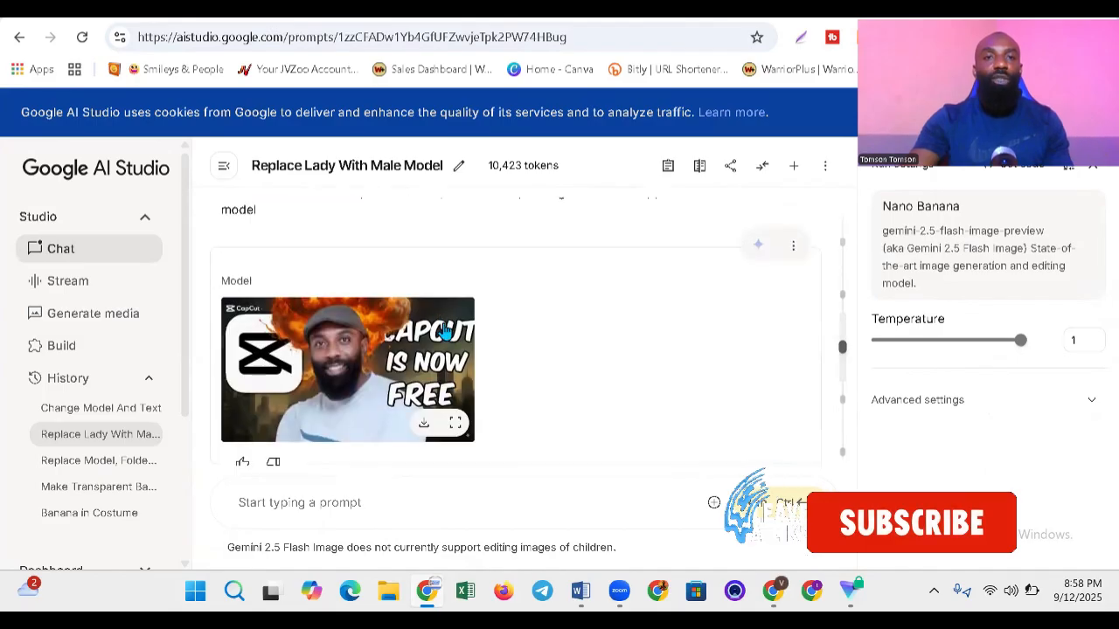